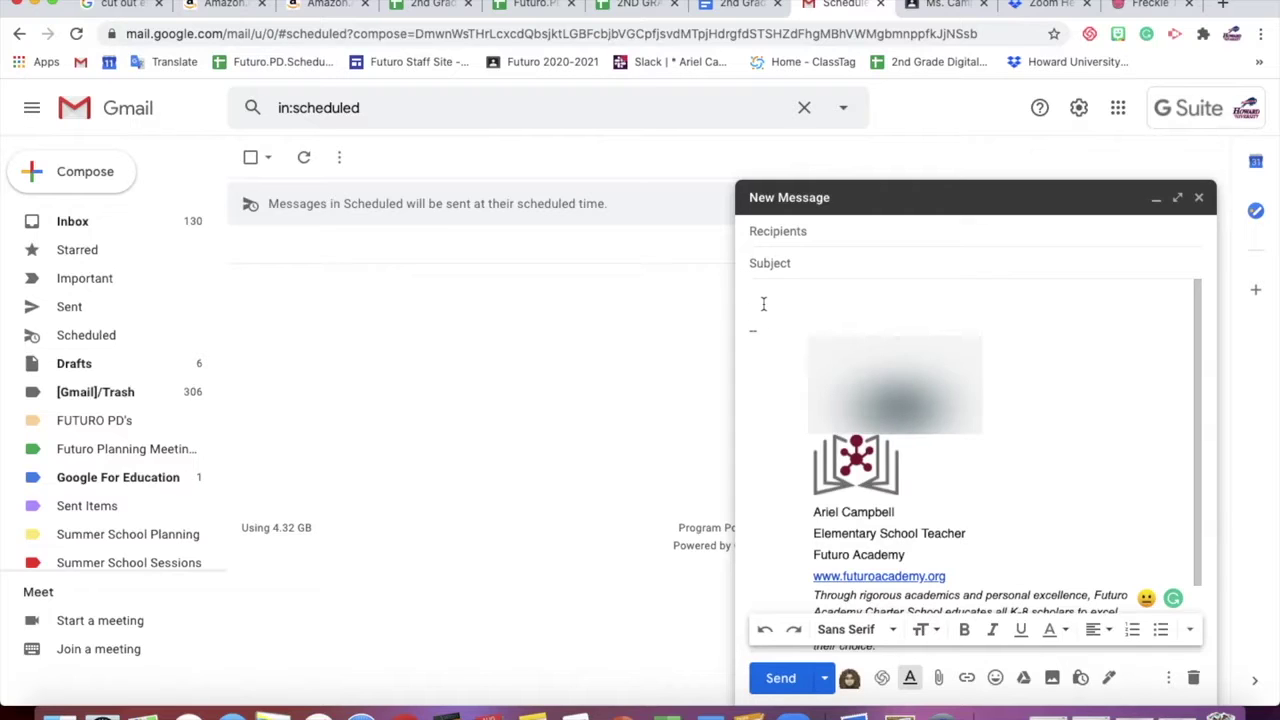
Switch to the Google Docs email template and copy the English letter from "Hello," through the closing TEACHER NAME line
left_click(737, 8)
scroll(451, 350, "up", 3)
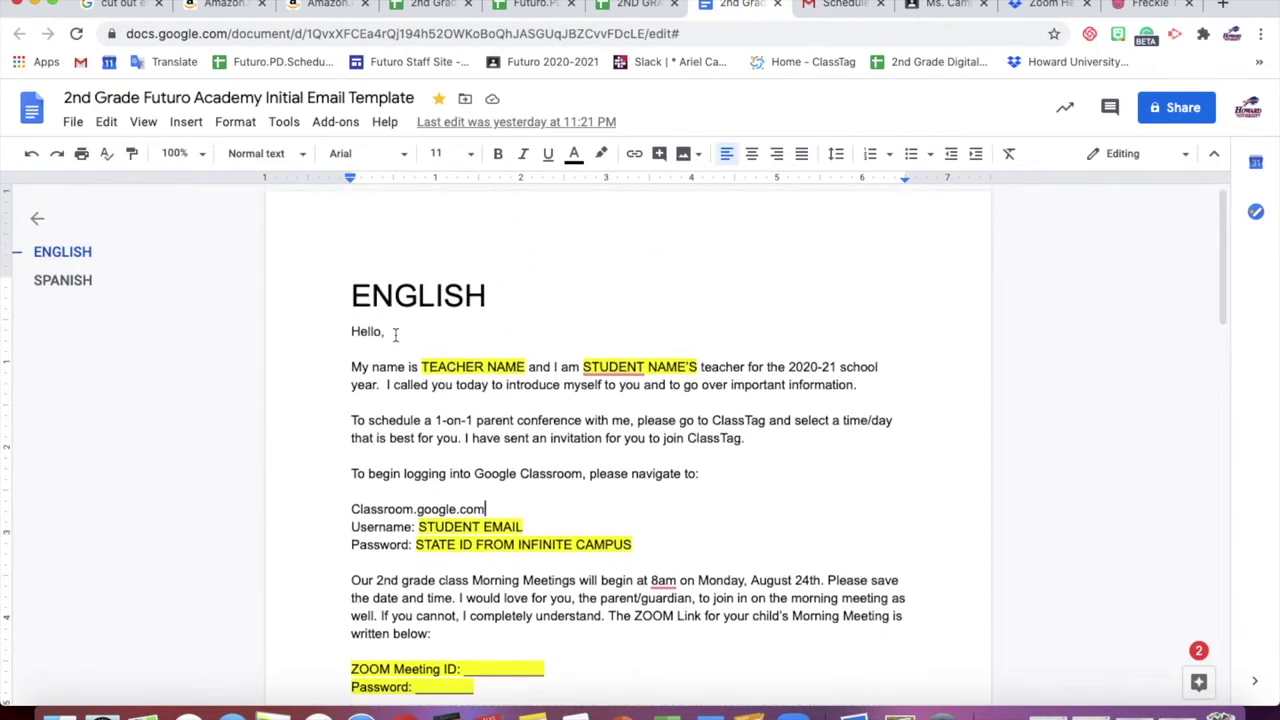
scroll(394, 329, "down", 1)
left_click_drag(351, 271, 505, 623)
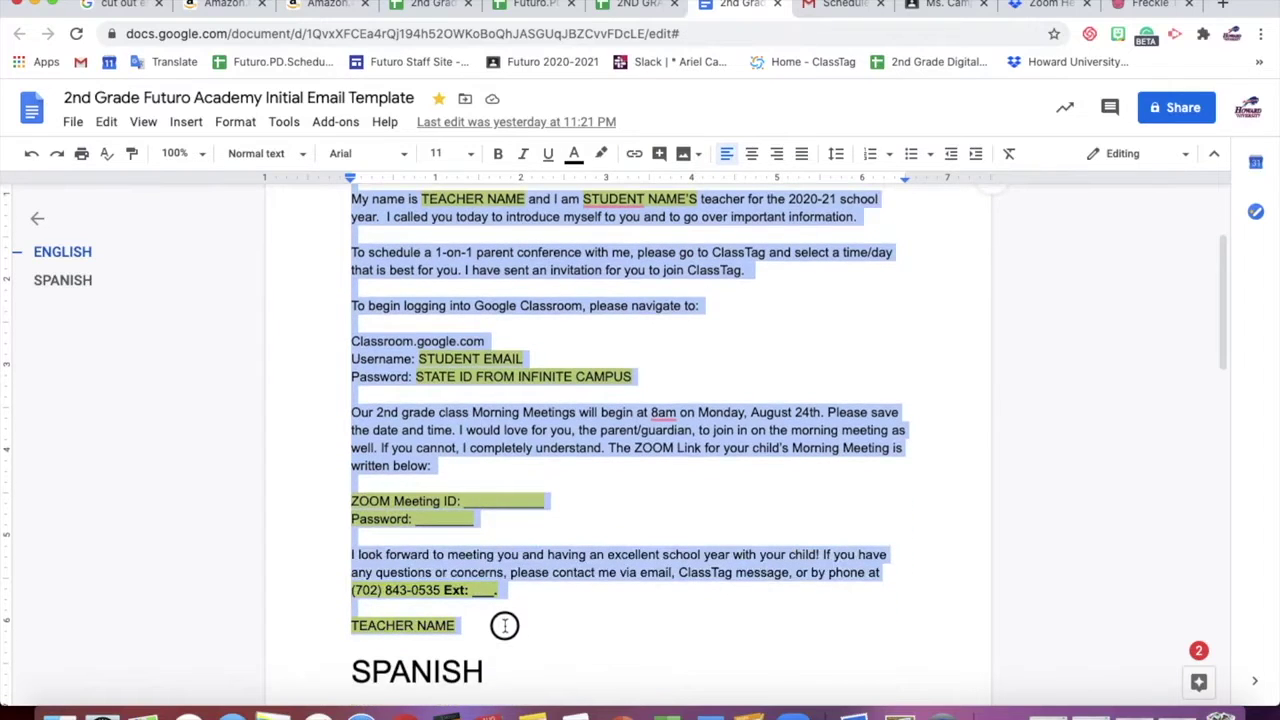
right_click(462, 450)
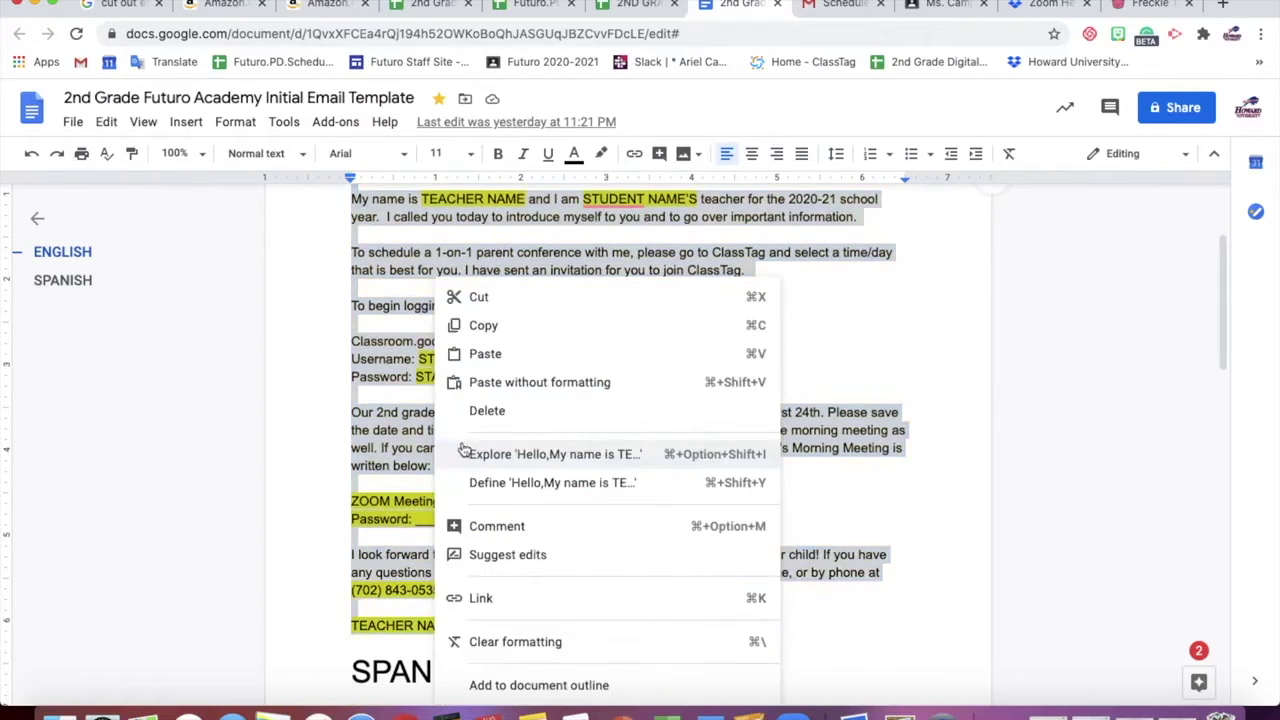
left_click(483, 325)
Paste the English letter into the new Gmail message and set its subject to "Parent/Teacher Meet & Greet"
left_click(820, 5)
left_click(790, 289)
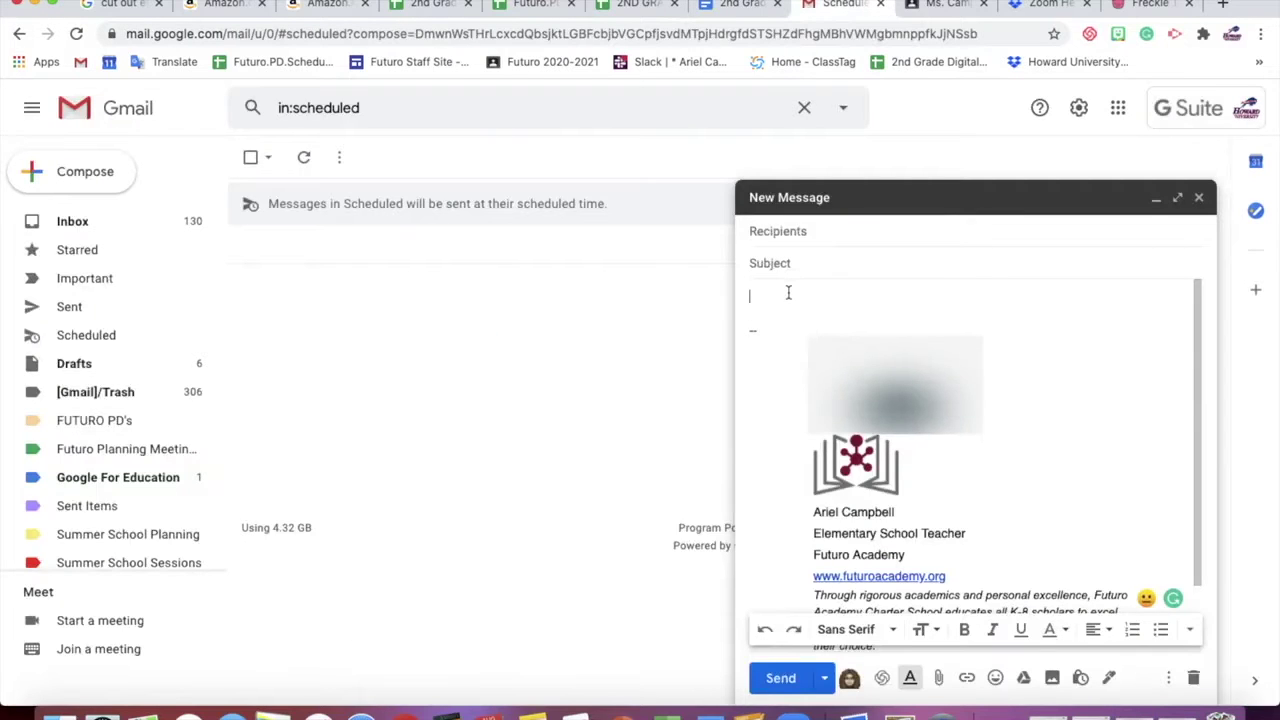
key("super+v")
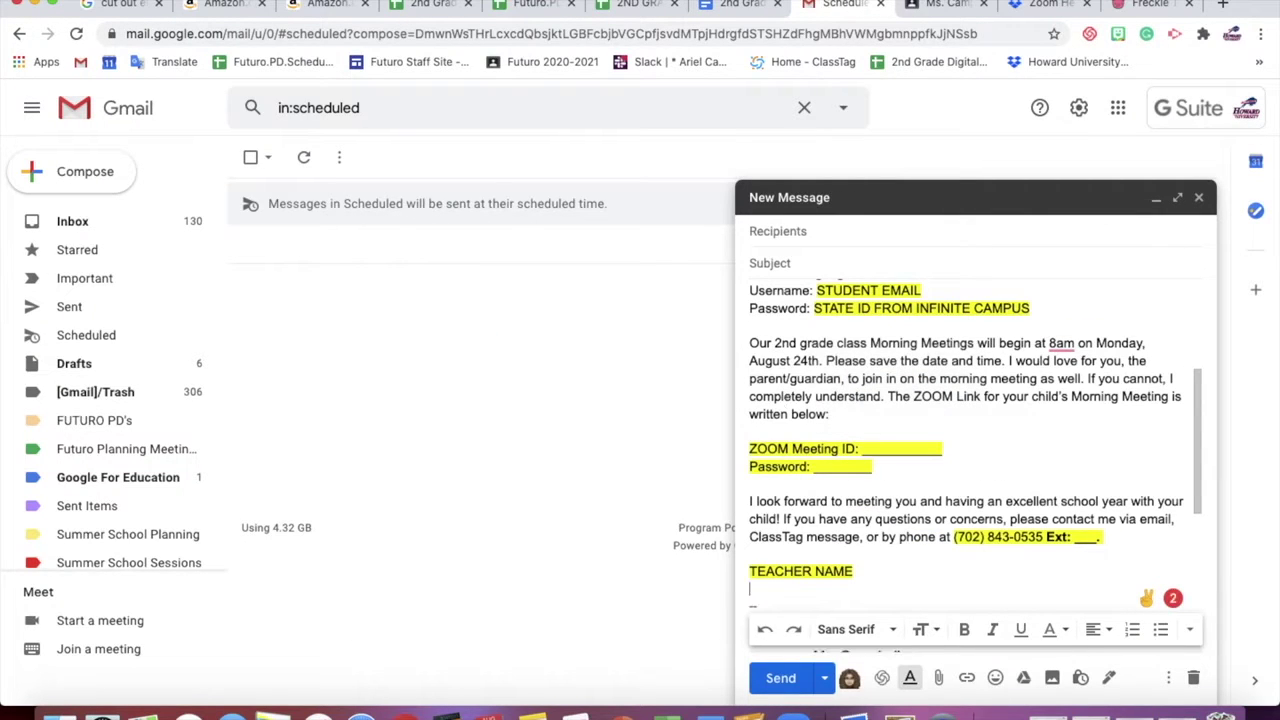
scroll(786, 306, "up", 5)
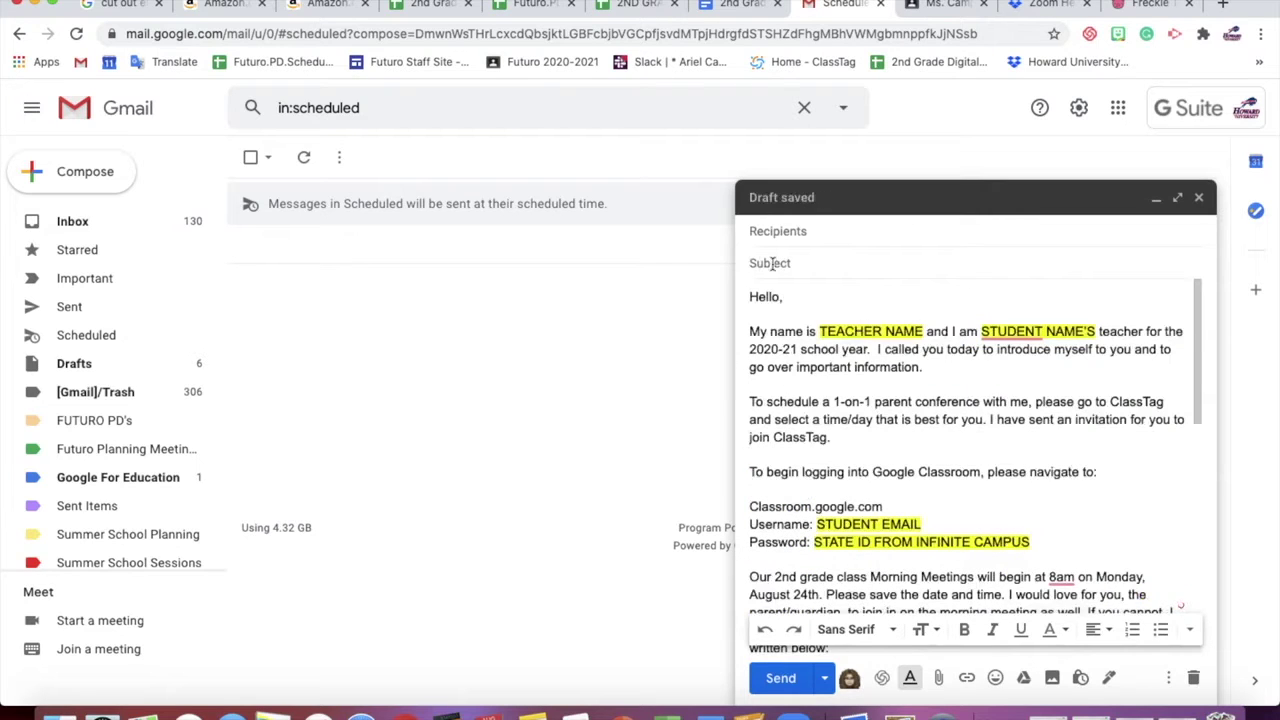
type("Parent/Teacher Meet & Greet")
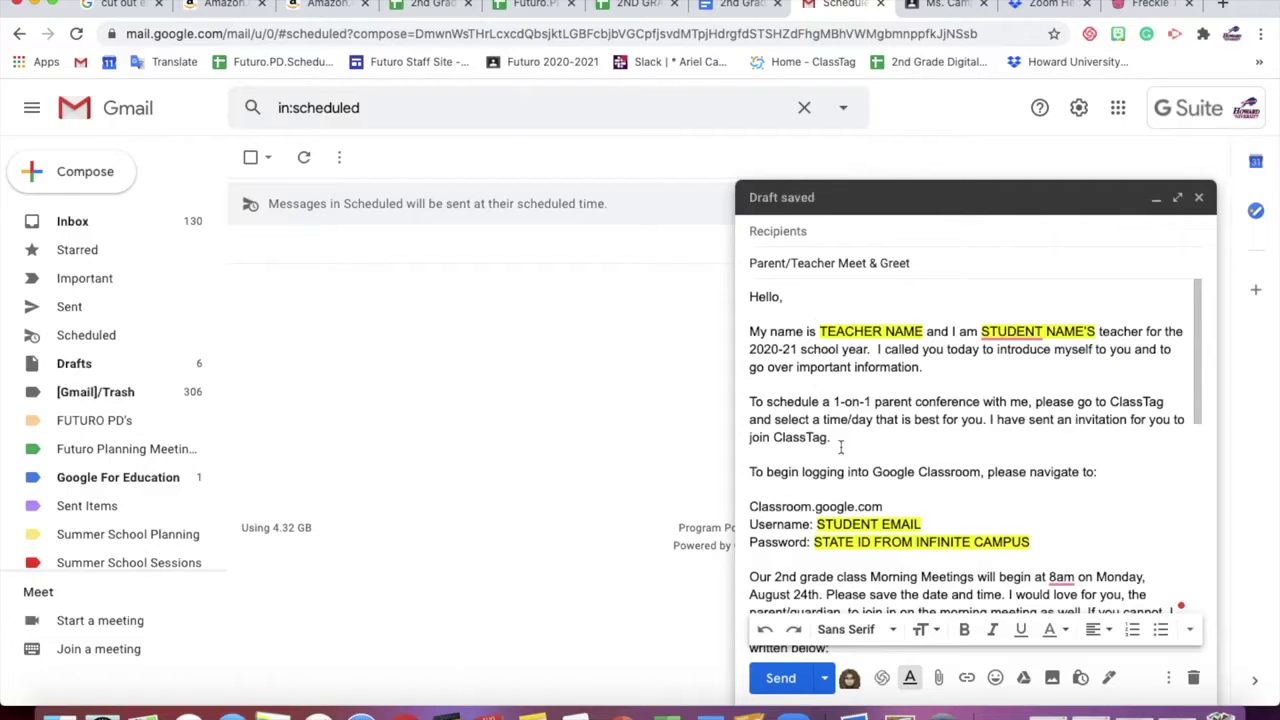
Look for the Templates entry among the draft's additional options, and minimise the draft
scroll(829, 419, "down", 5)
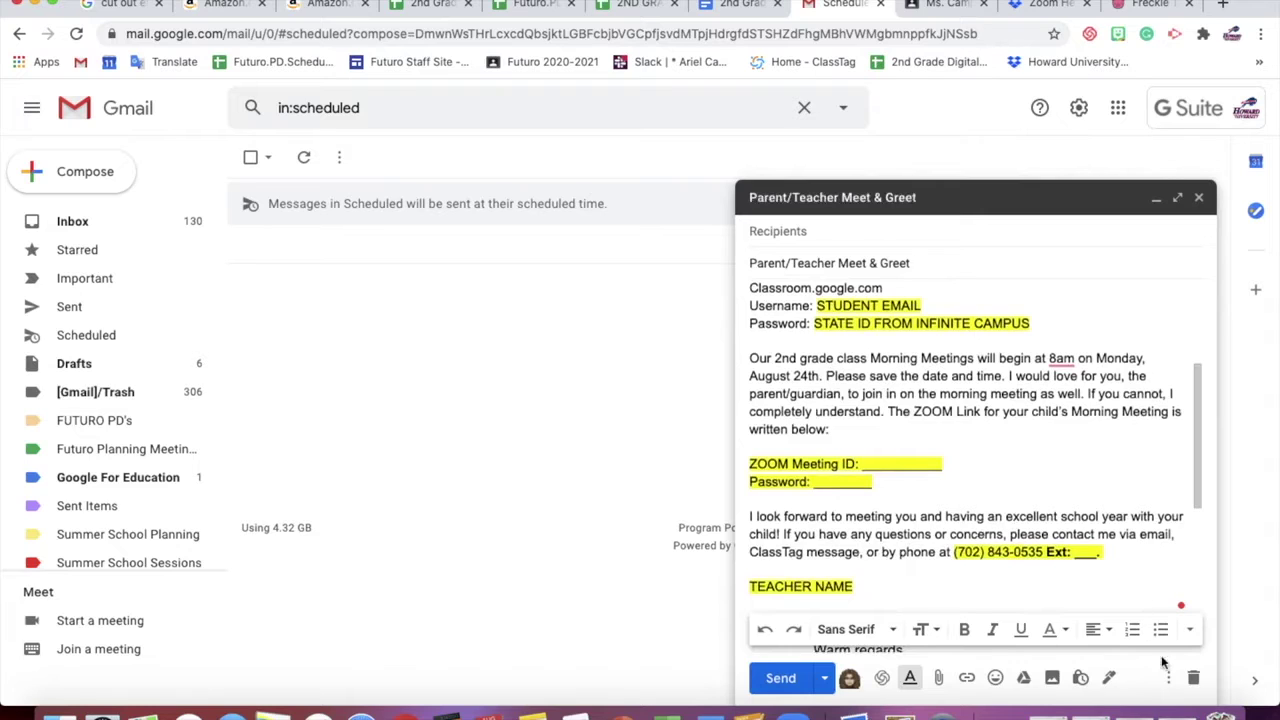
left_click(1169, 683)
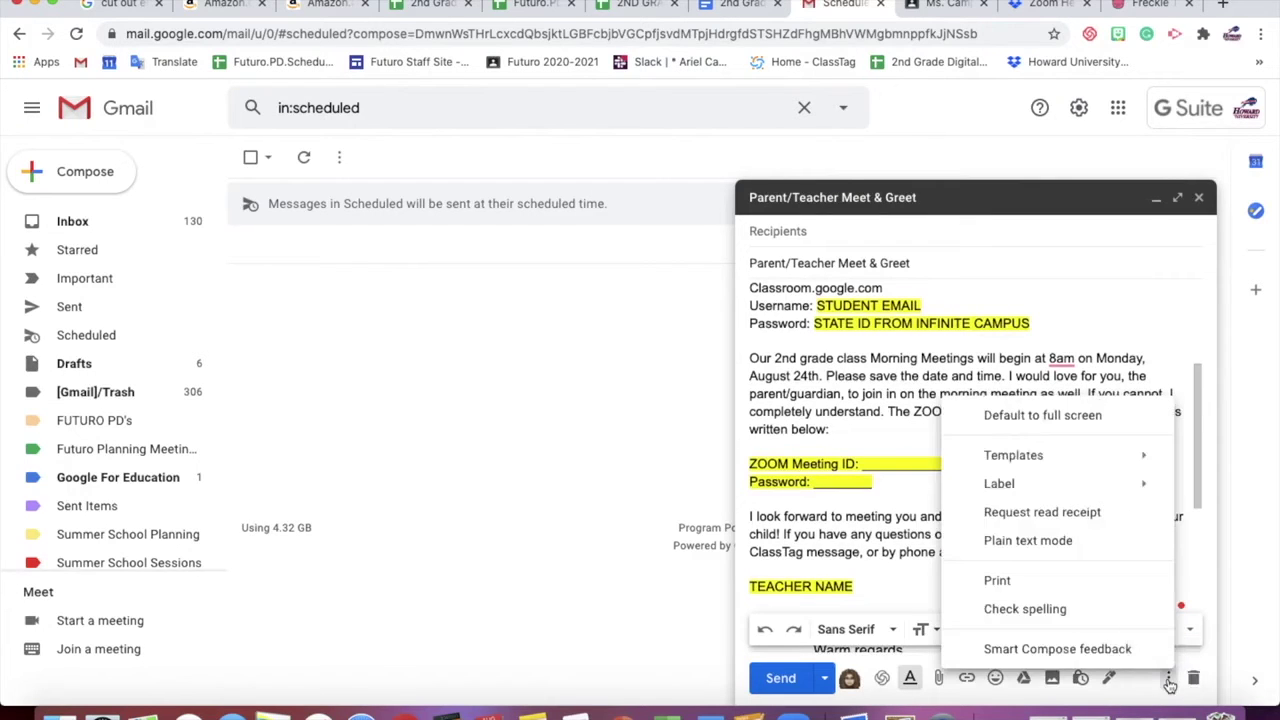
mouse_move(1015, 459)
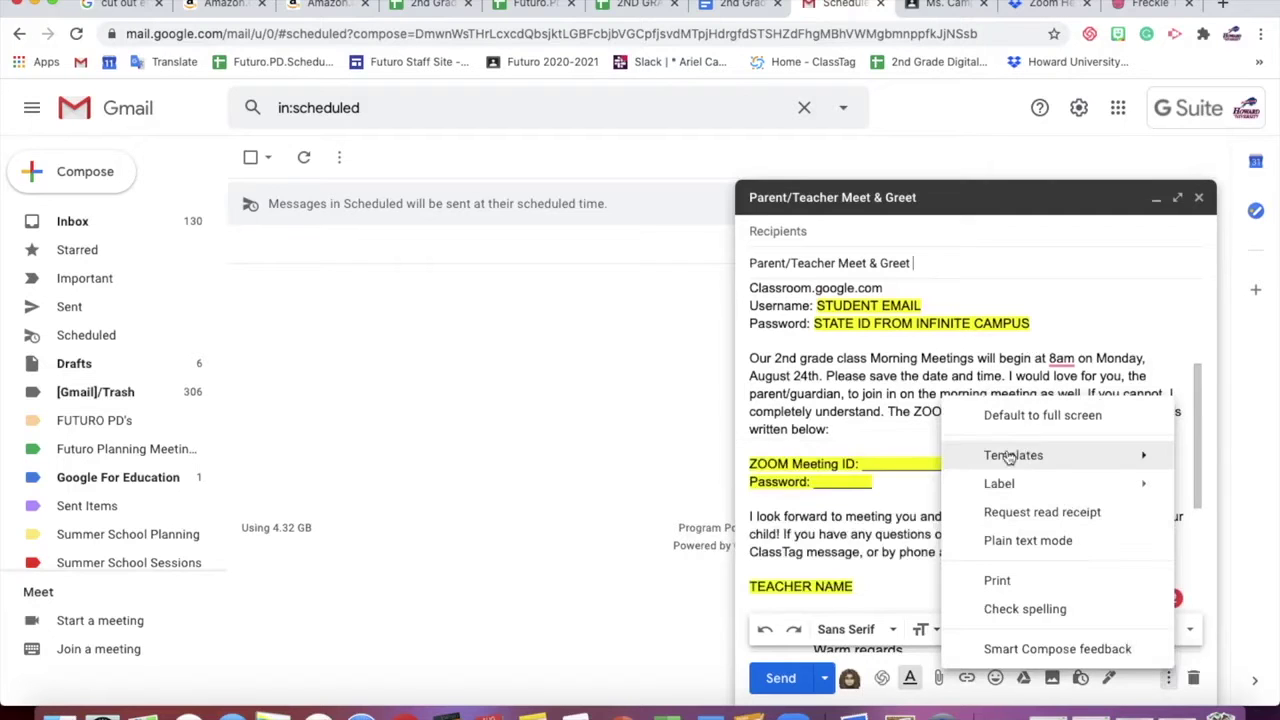
left_click(960, 322)
left_click(1008, 205)
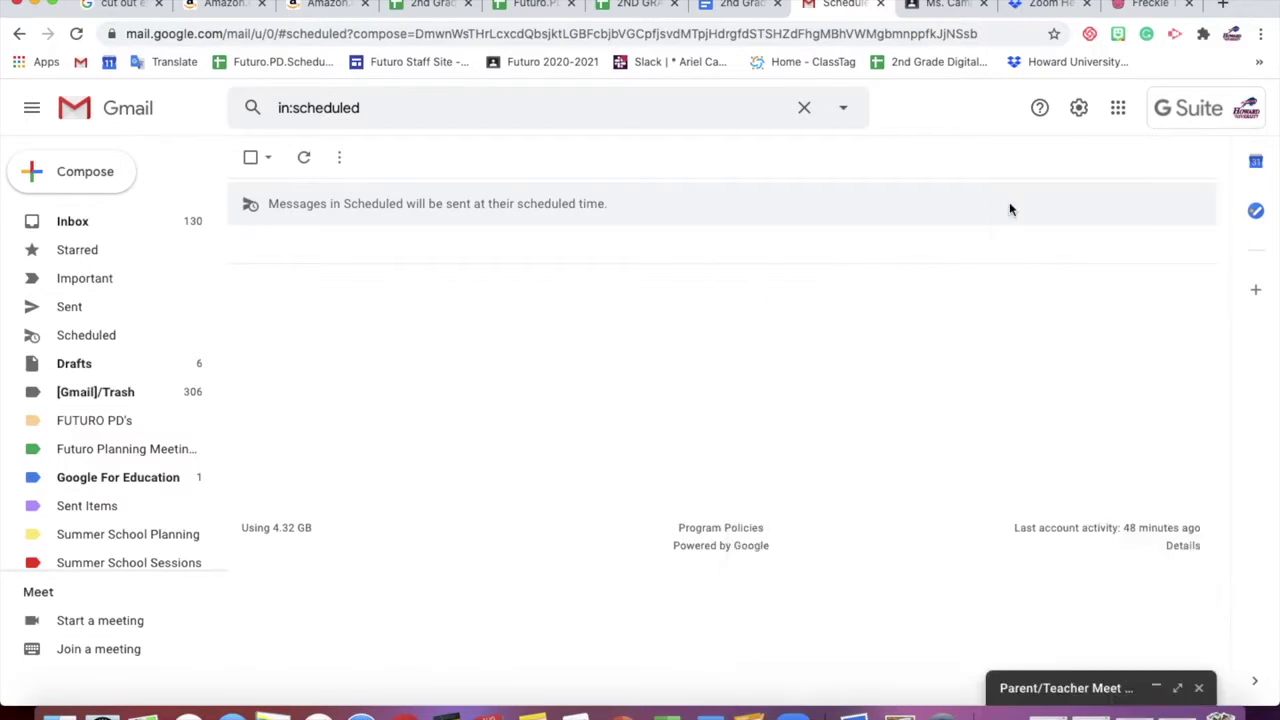
Check in Gmail's full advanced settings whether Templates is set to Enable
left_click(1078, 110)
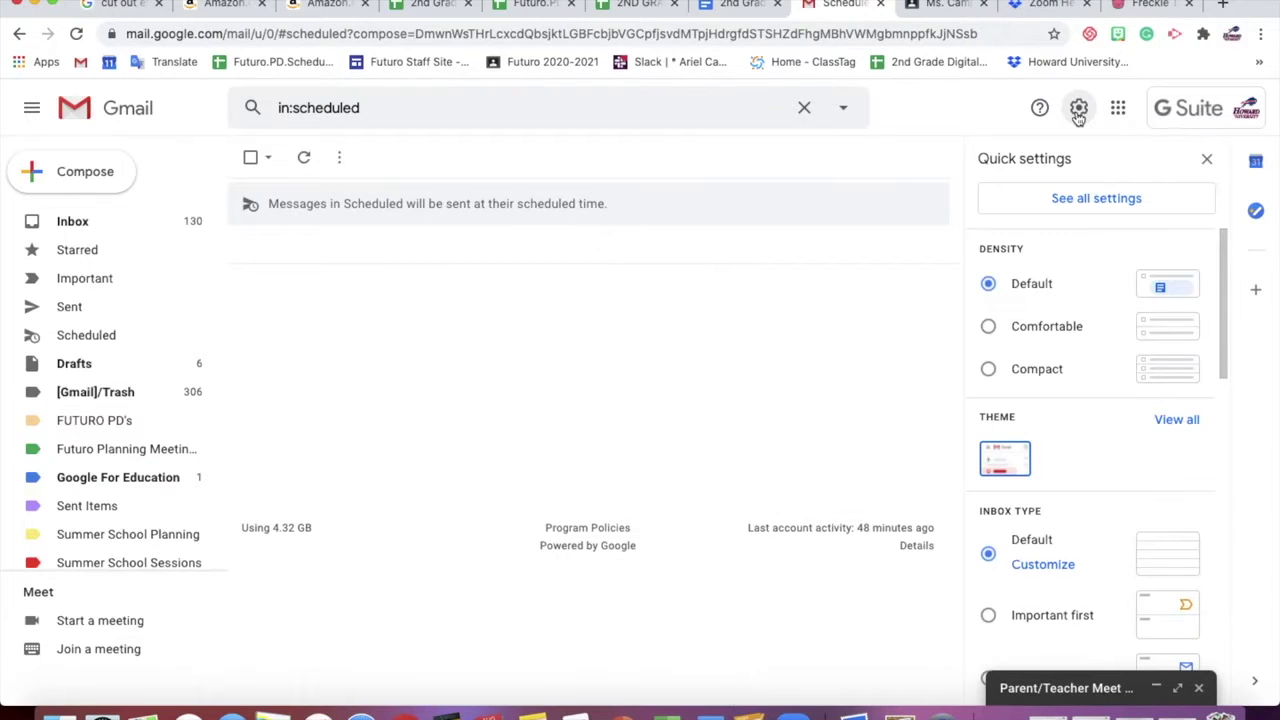
left_click(1086, 196)
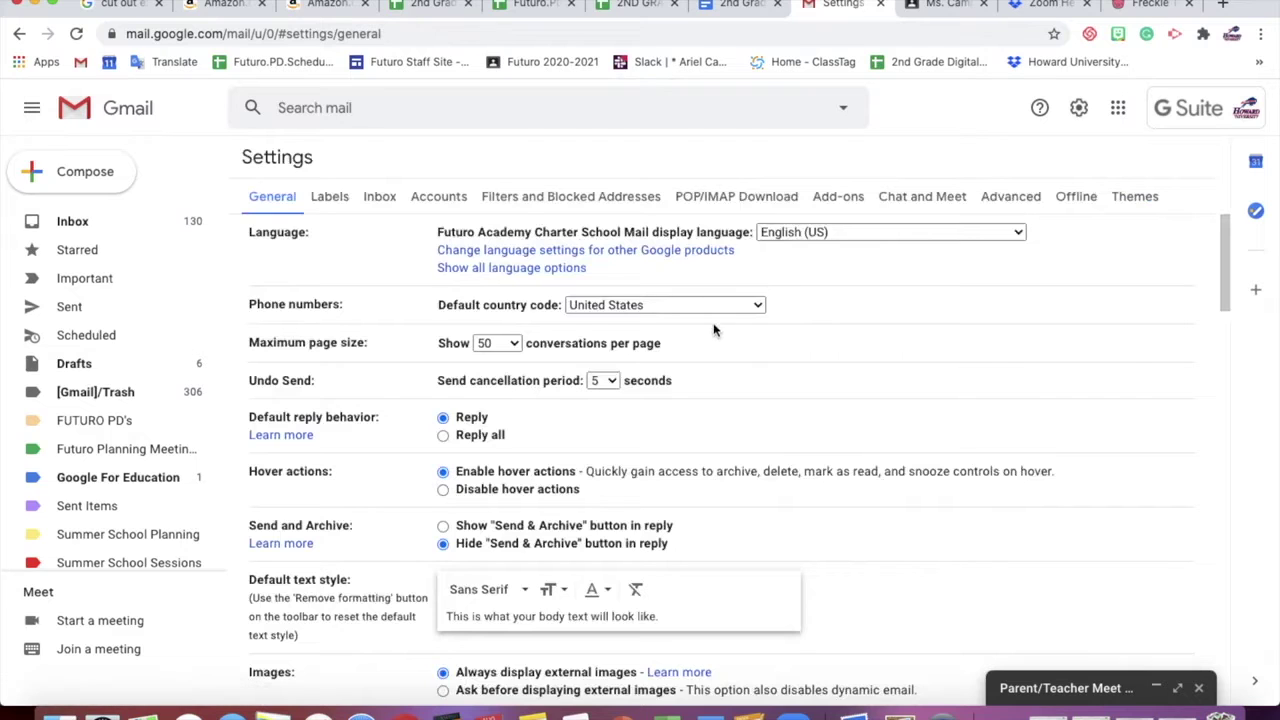
left_click(1009, 203)
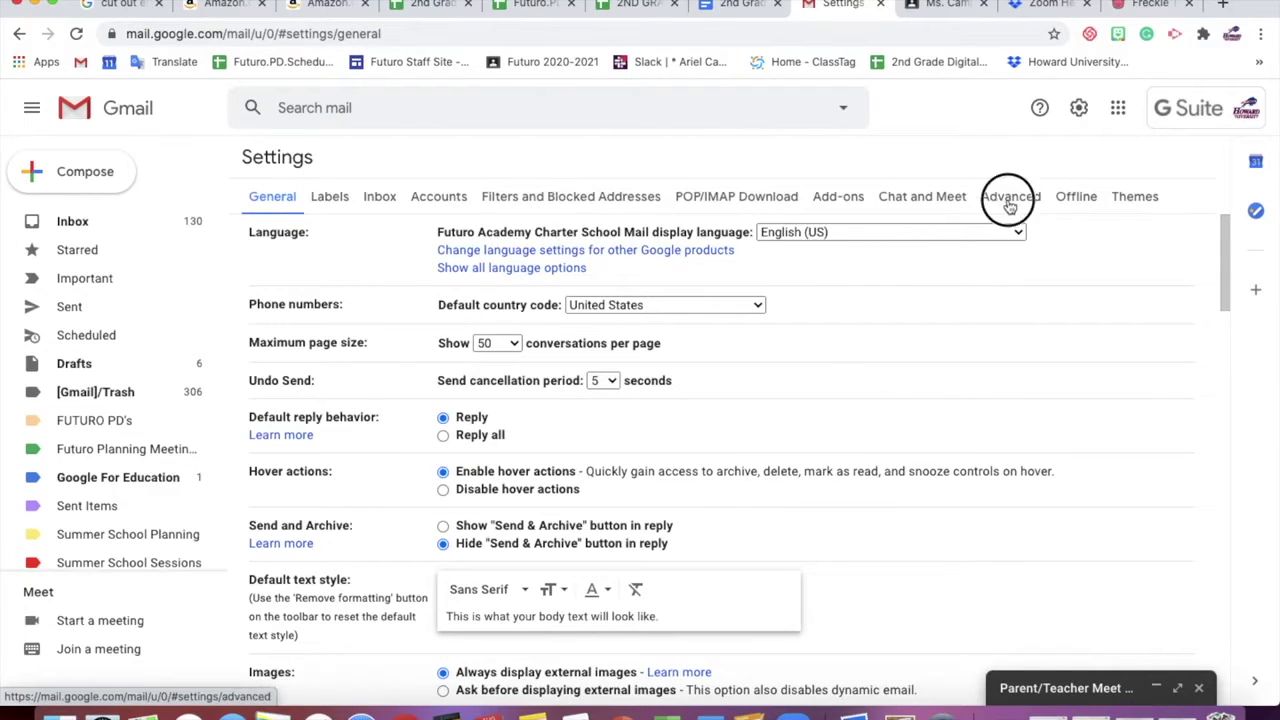
left_click_drag(249, 341, 334, 341)
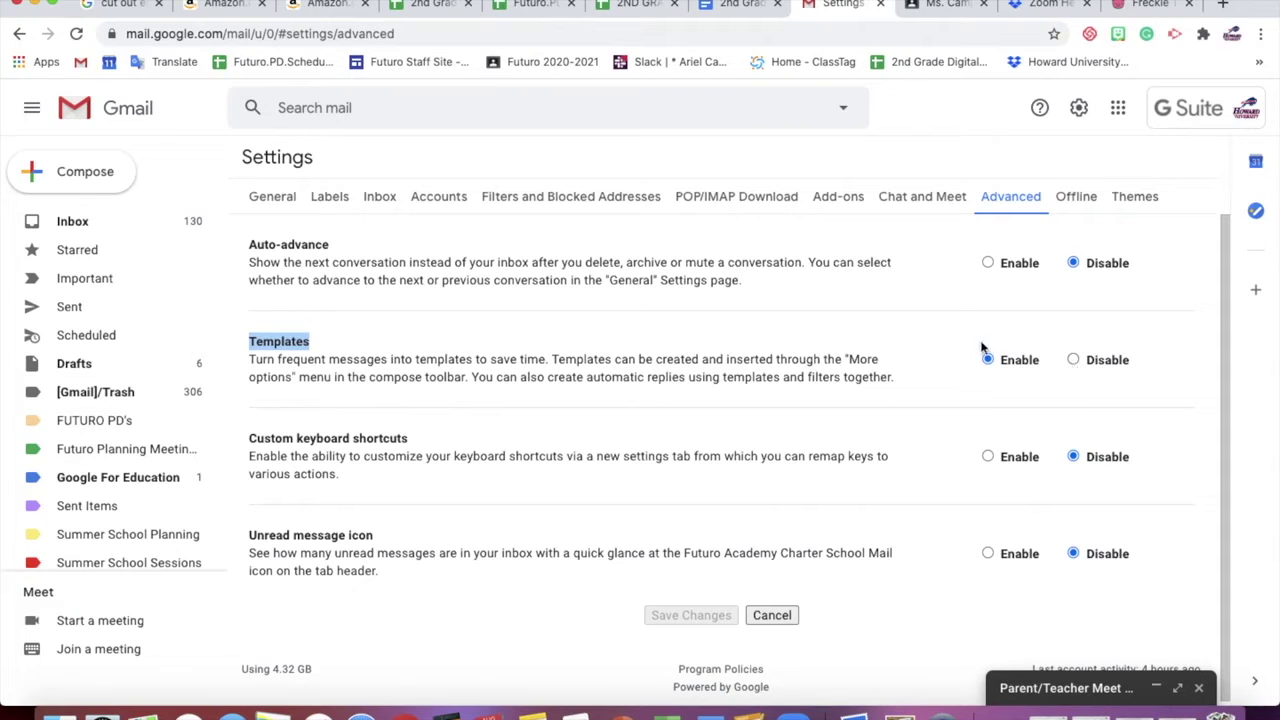
left_click_drag(978, 336, 1025, 368)
left_click(1020, 372)
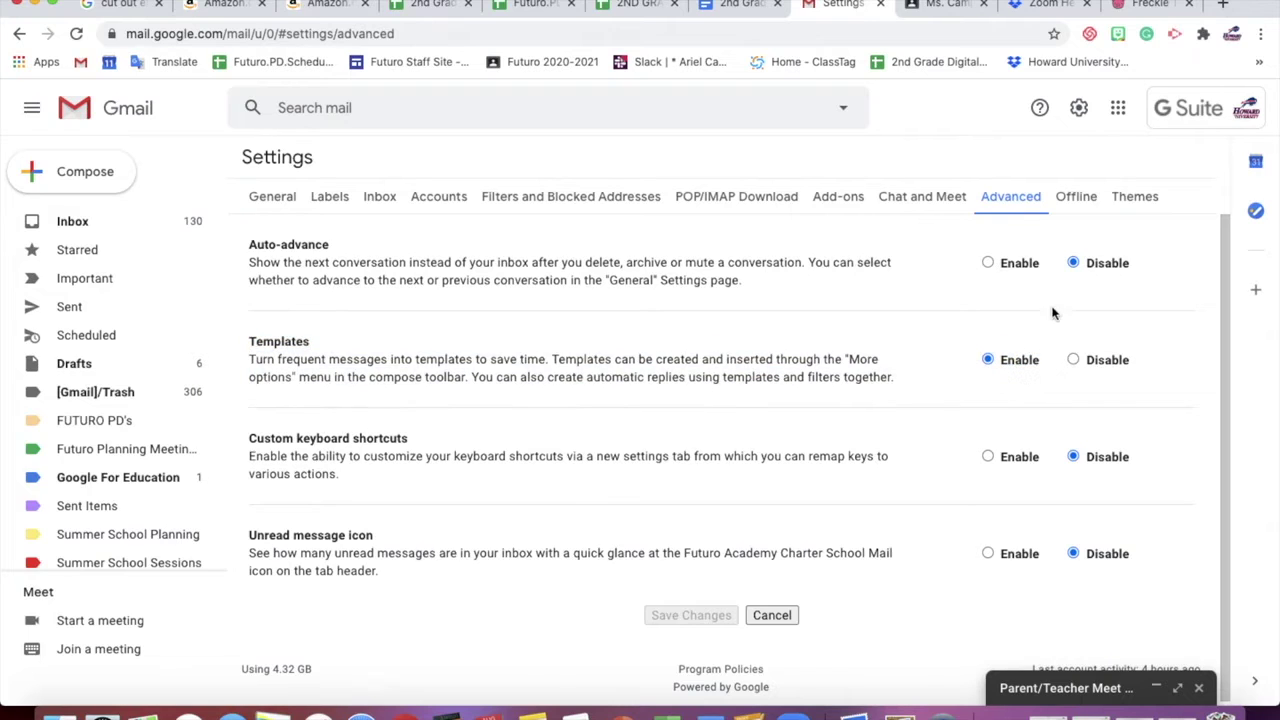
scroll(896, 478, "down", 1)
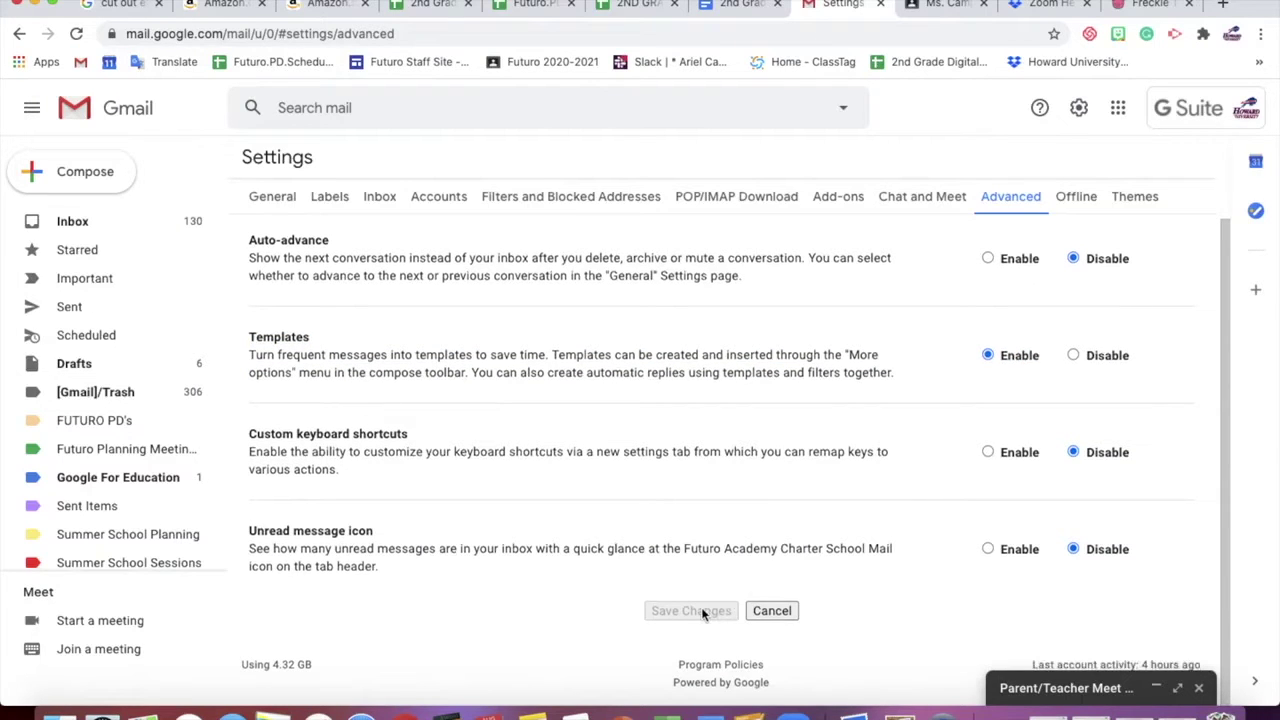
Restore the minimised draft and save it as a new template named "ENGLISH - Parent/Teacher Meet & Greet"
left_click(1040, 688)
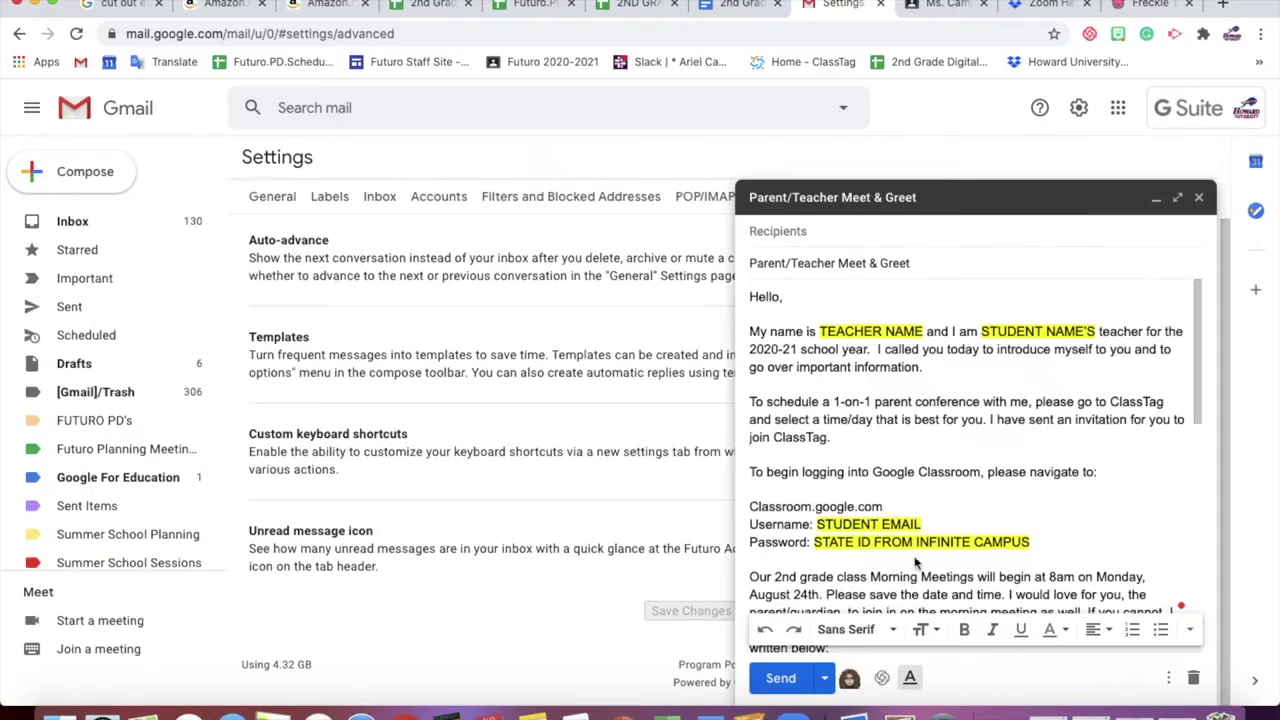
left_click(958, 470)
scroll(958, 470, "down", 3)
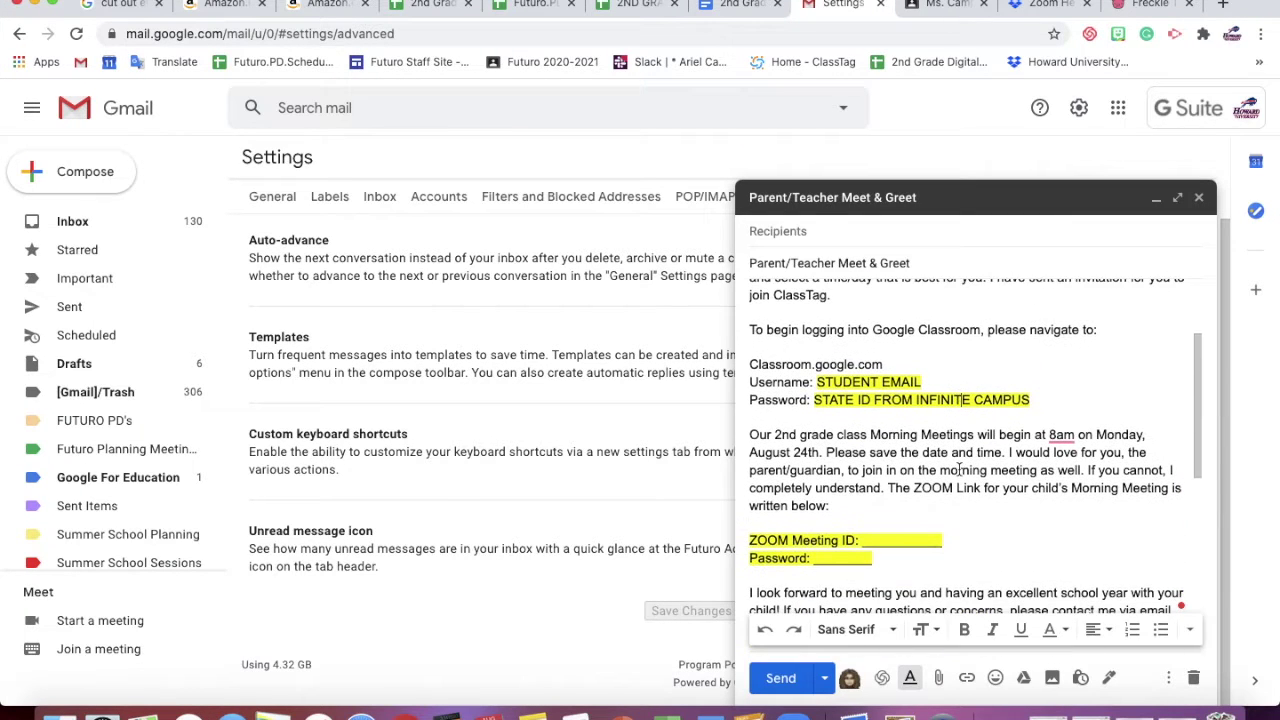
left_click(1168, 680)
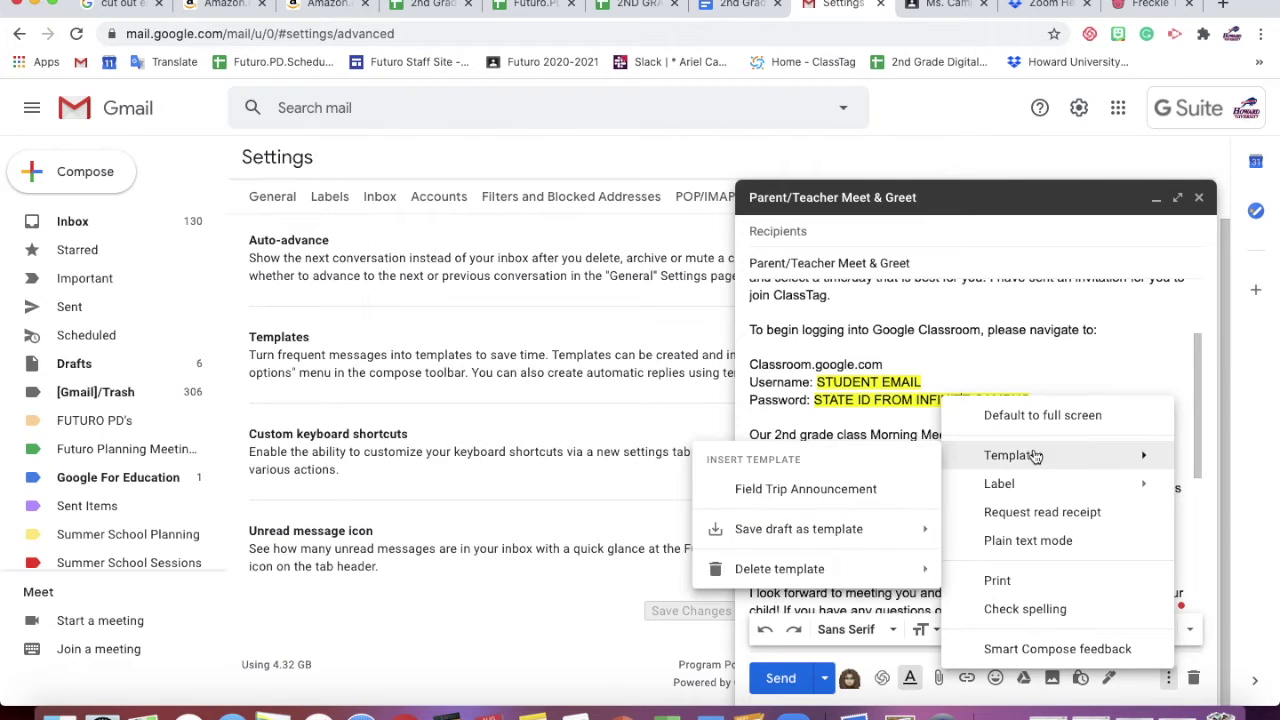
left_click(883, 531)
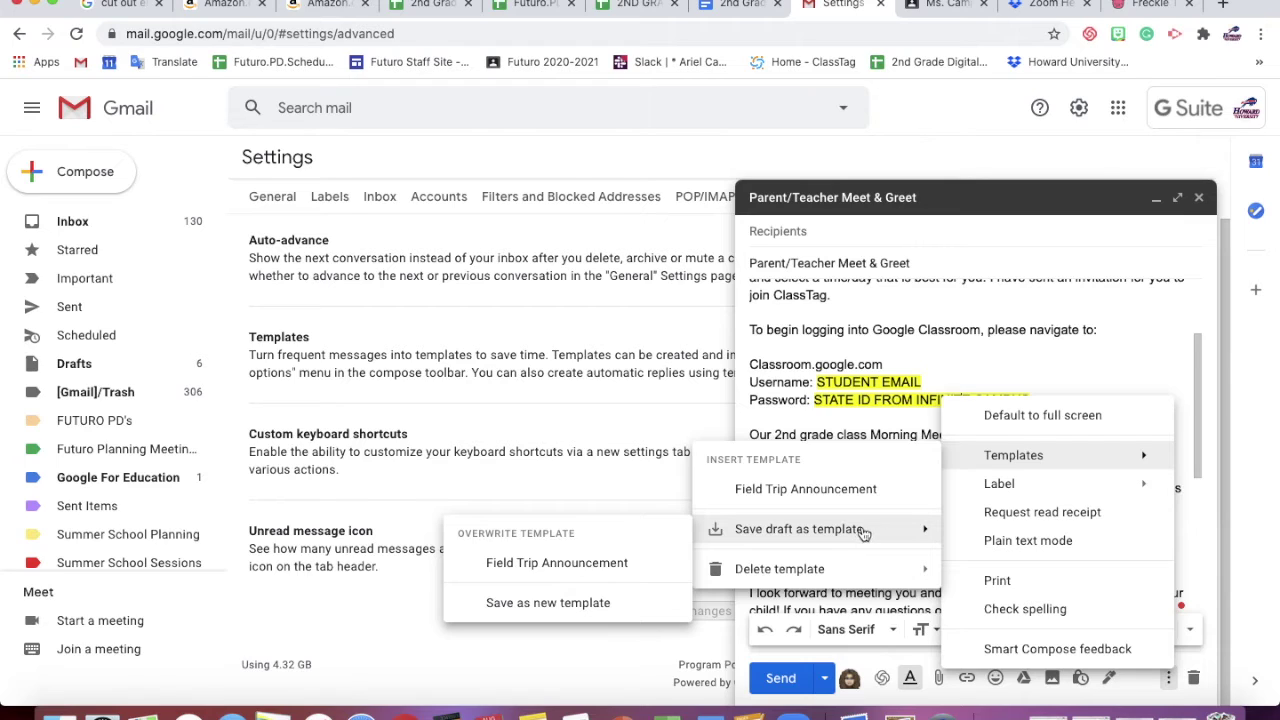
left_click(840, 531)
left_click(550, 603)
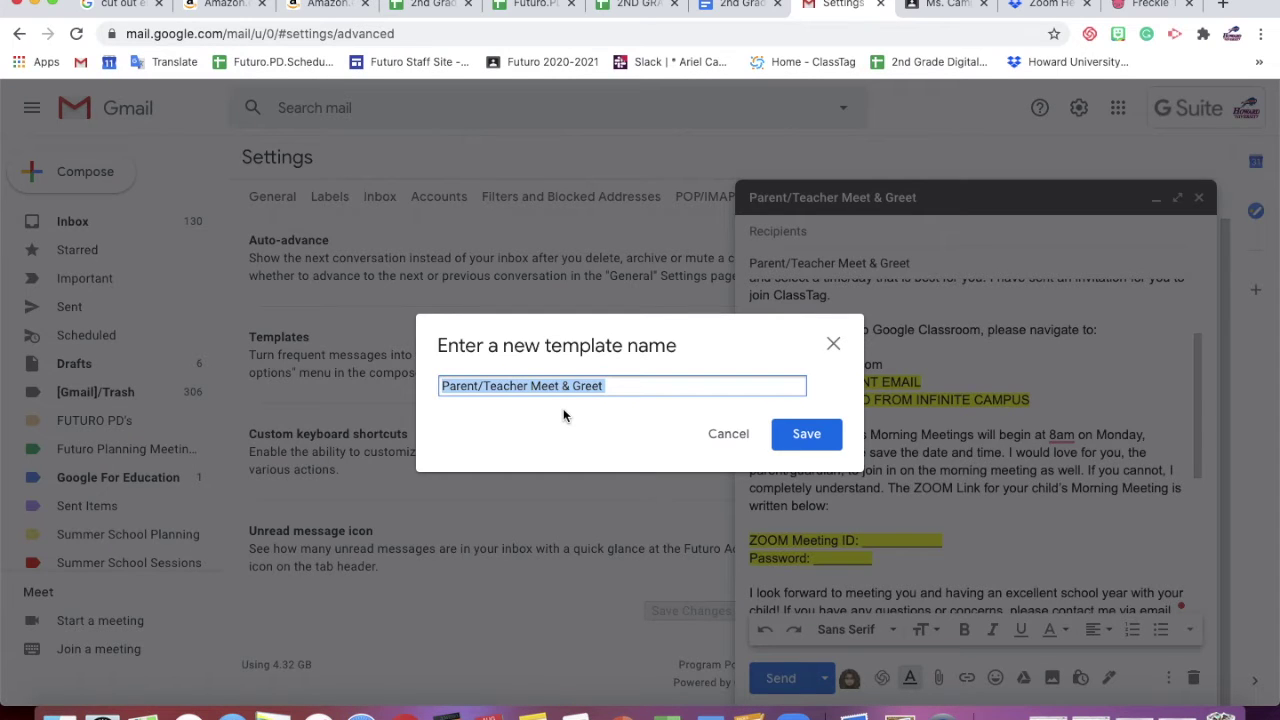
left_click(440, 389)
type("ENGLISH -")
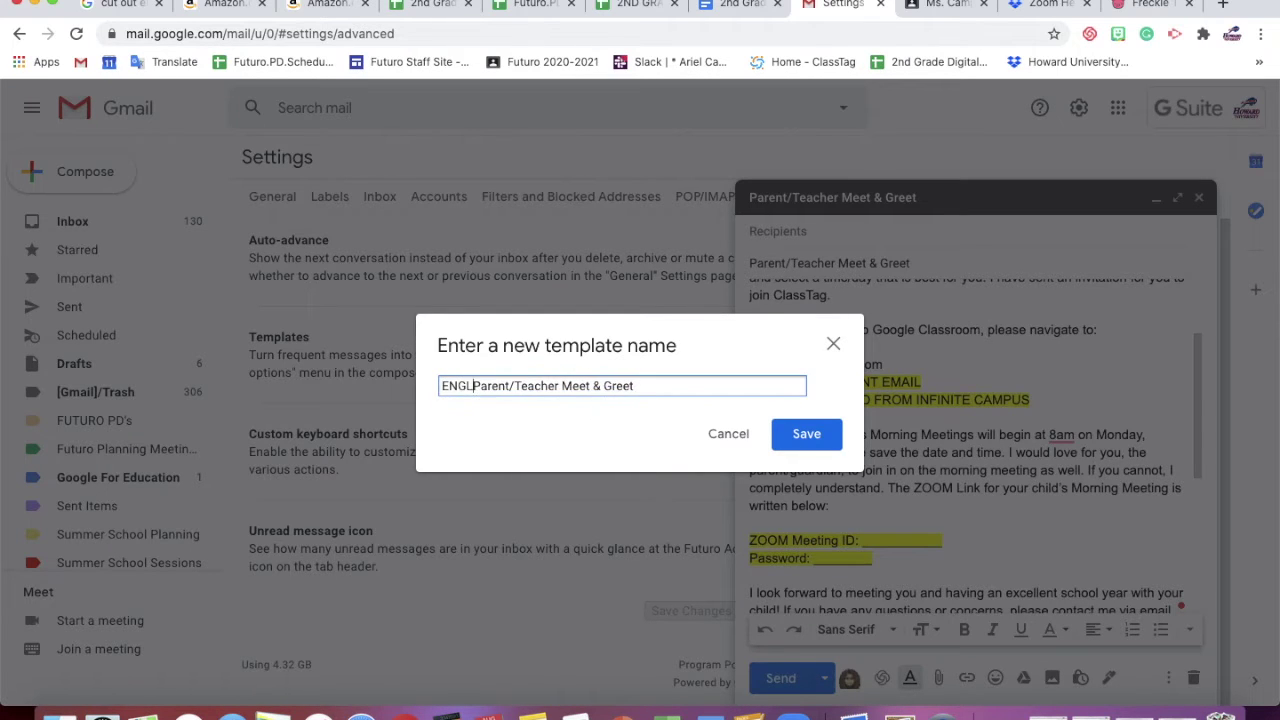
left_click(803, 440)
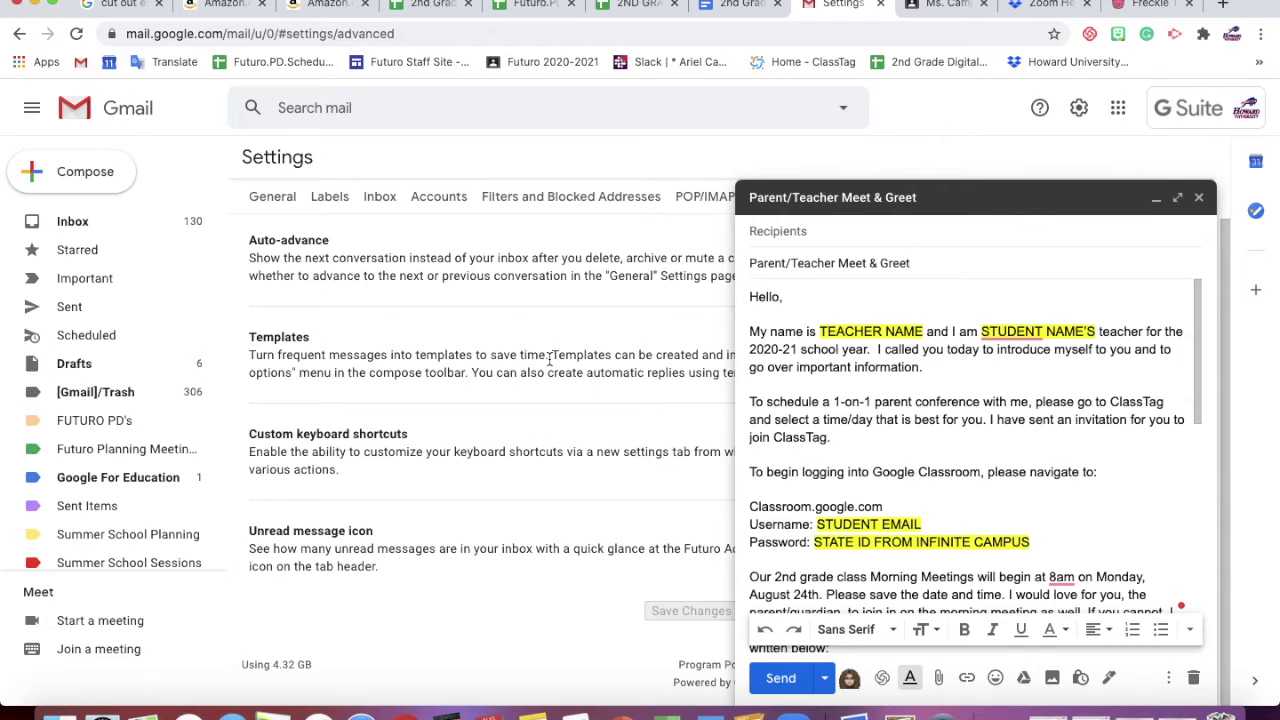
Discard the original draft and insert the "ENGLISH - Parent/Teacher Meet & Greet" template into a new message
left_click(1196, 680)
left_click(90, 168)
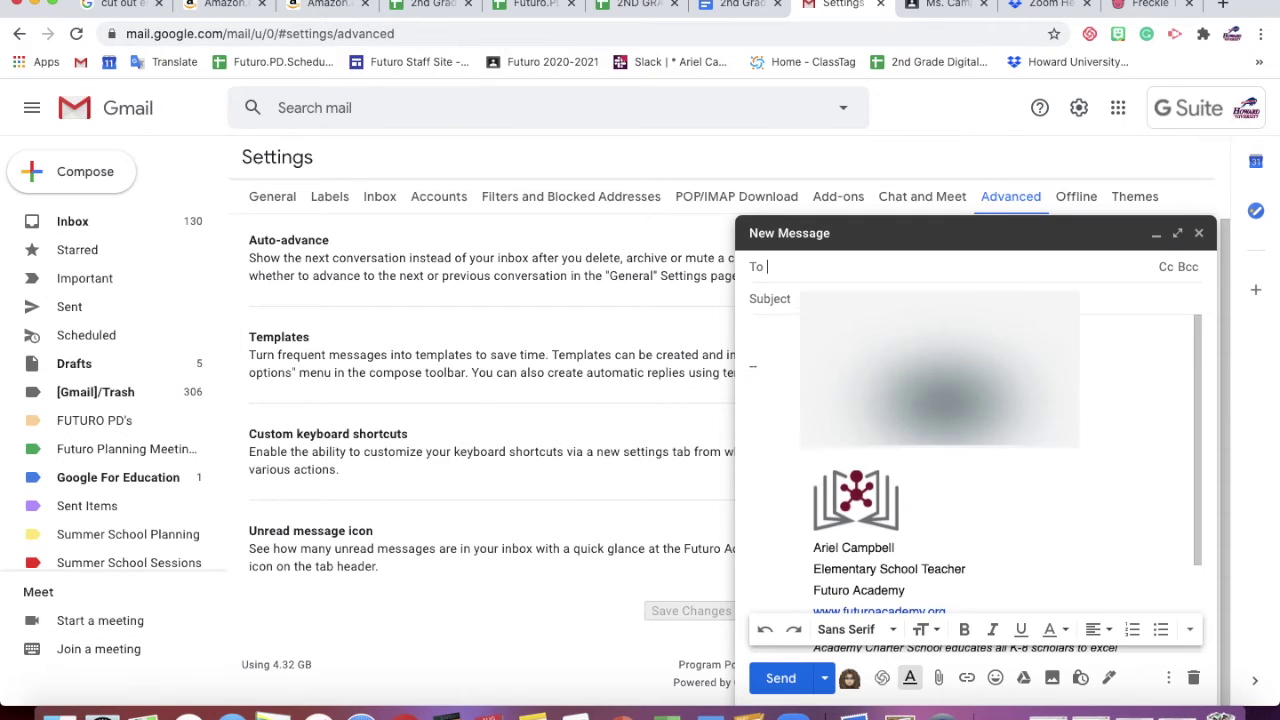
left_click(1168, 678)
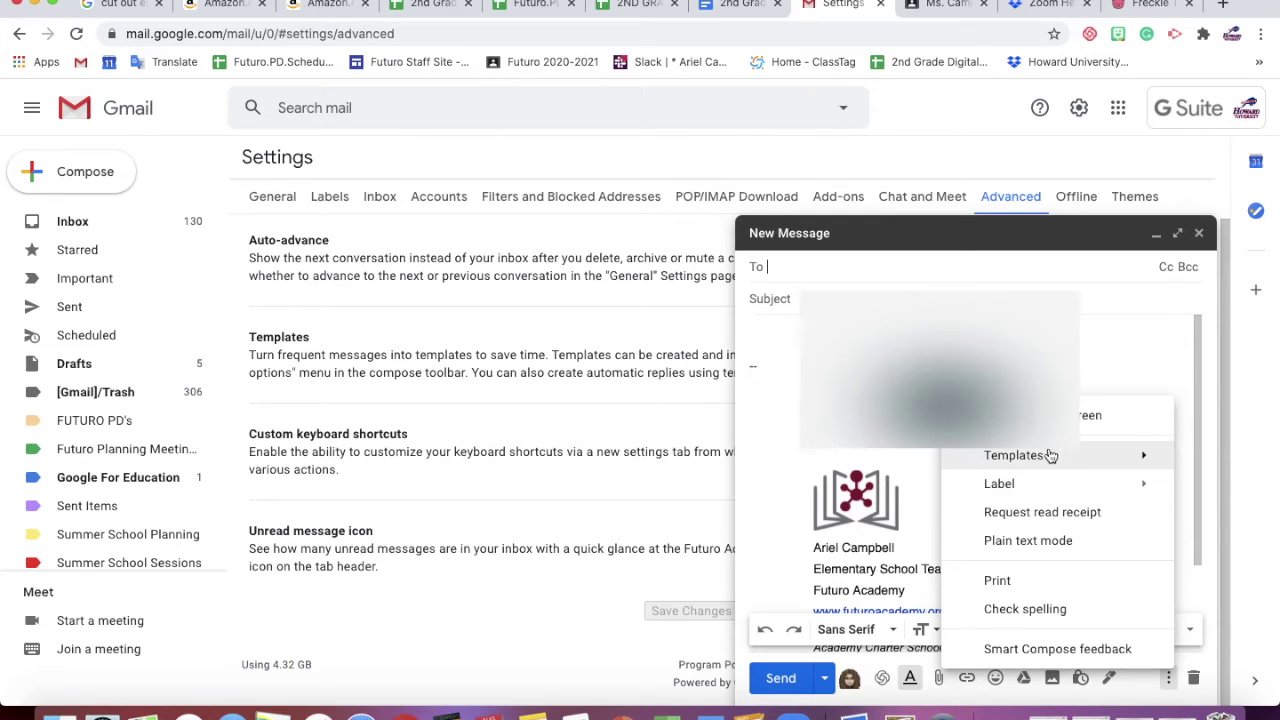
mouse_move(1055, 458)
left_click(890, 489)
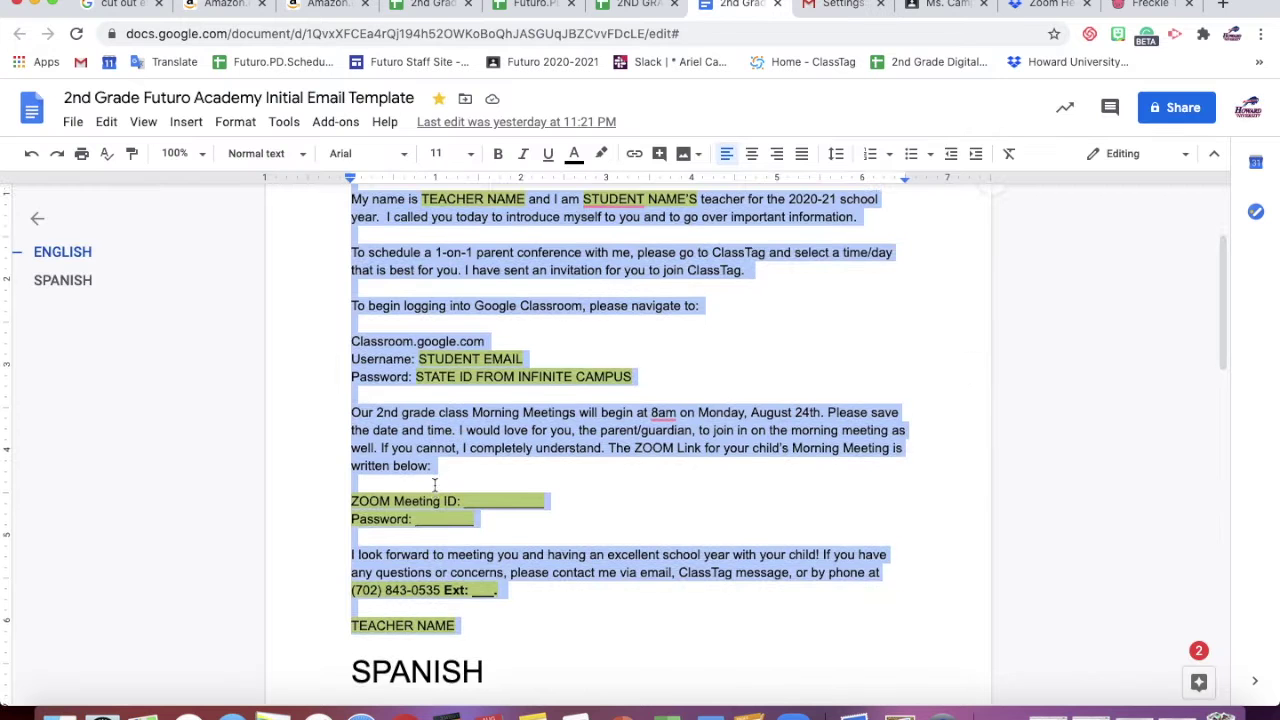
Copy the Spanish letter through NOMBRE DEL MAESTRO from the Google Docs template and paste it into a blank Gmail message
scroll(434, 484, "down", 1)
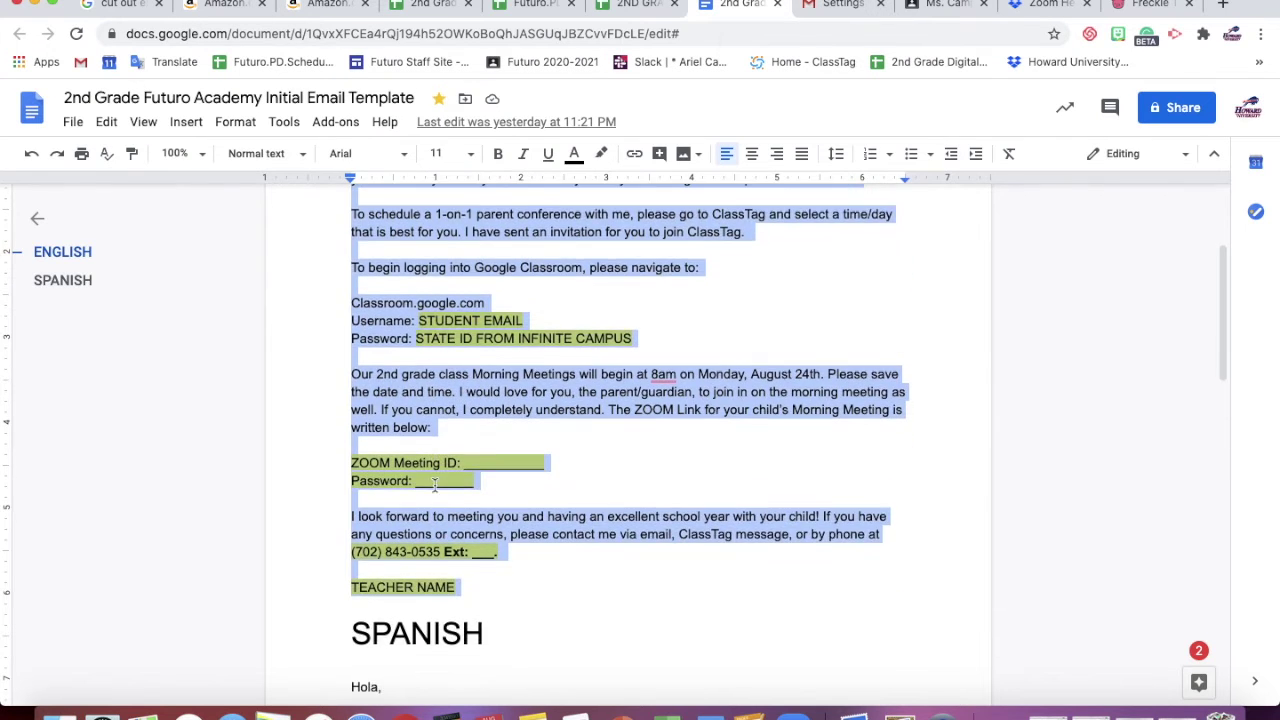
scroll(434, 484, "down", 4)
left_click_drag(355, 303, 534, 631)
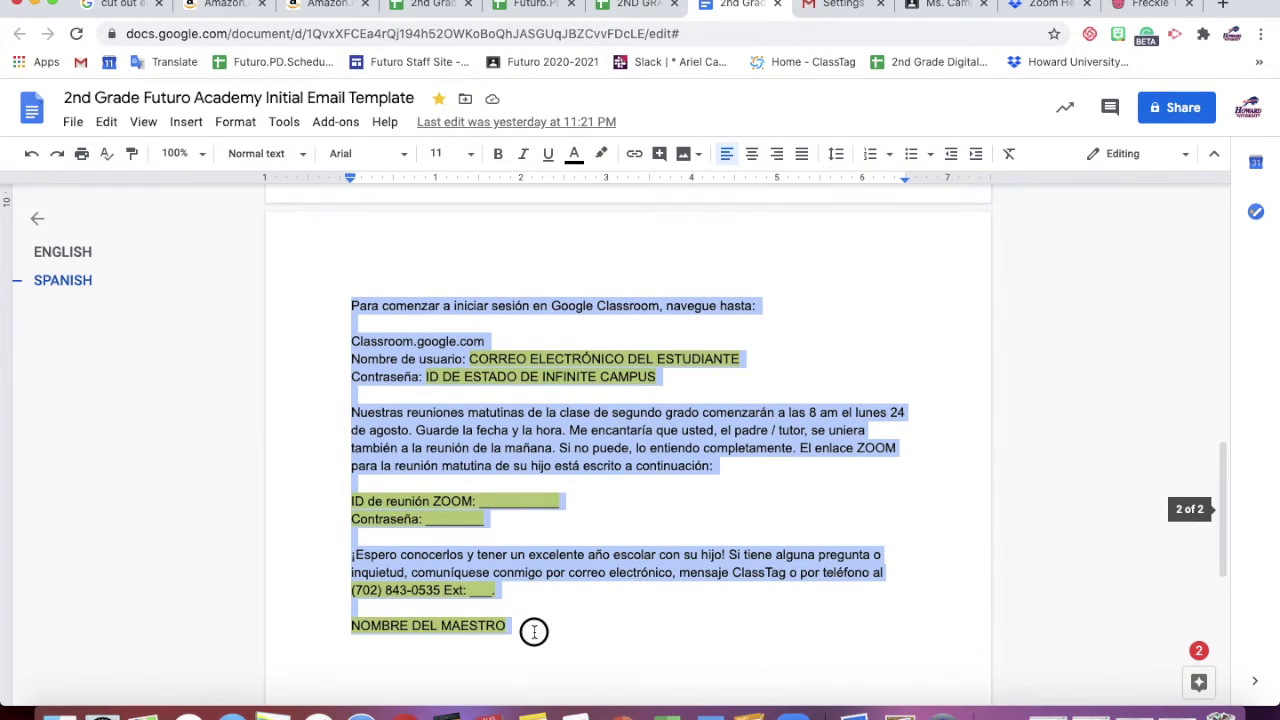
right_click(437, 422)
left_click(478, 324)
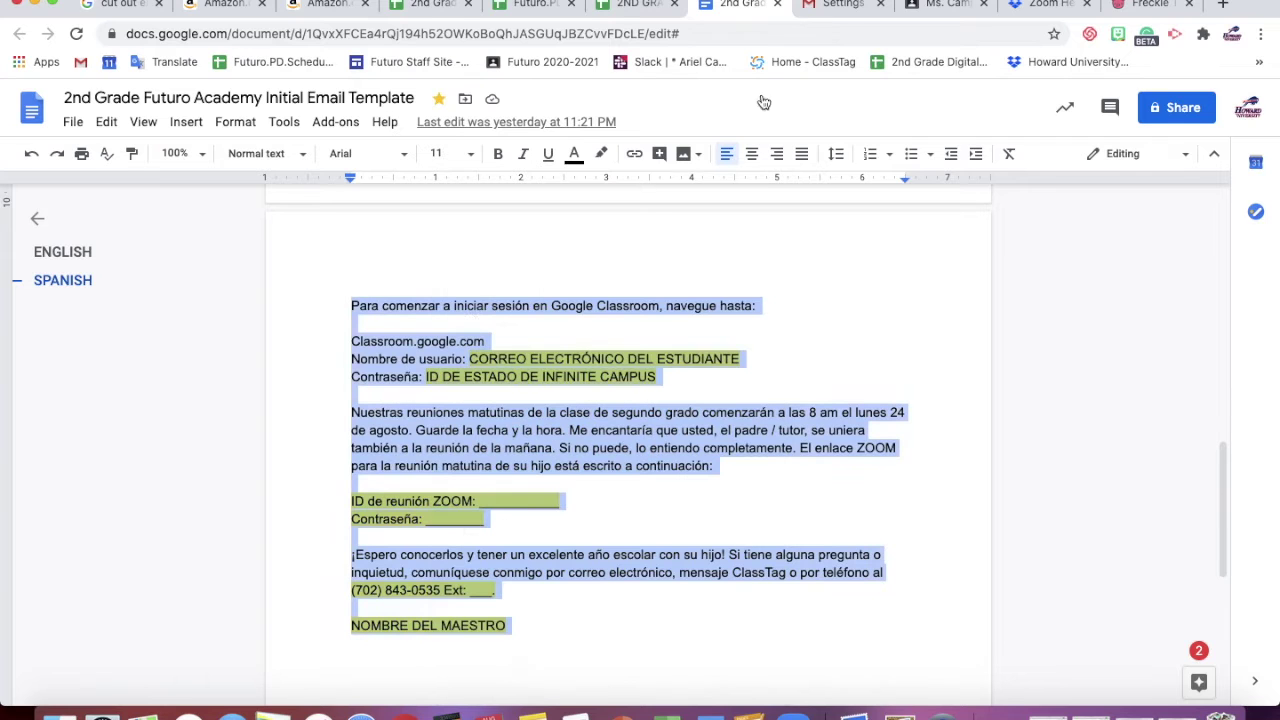
left_click(836, 5)
left_click(774, 336)
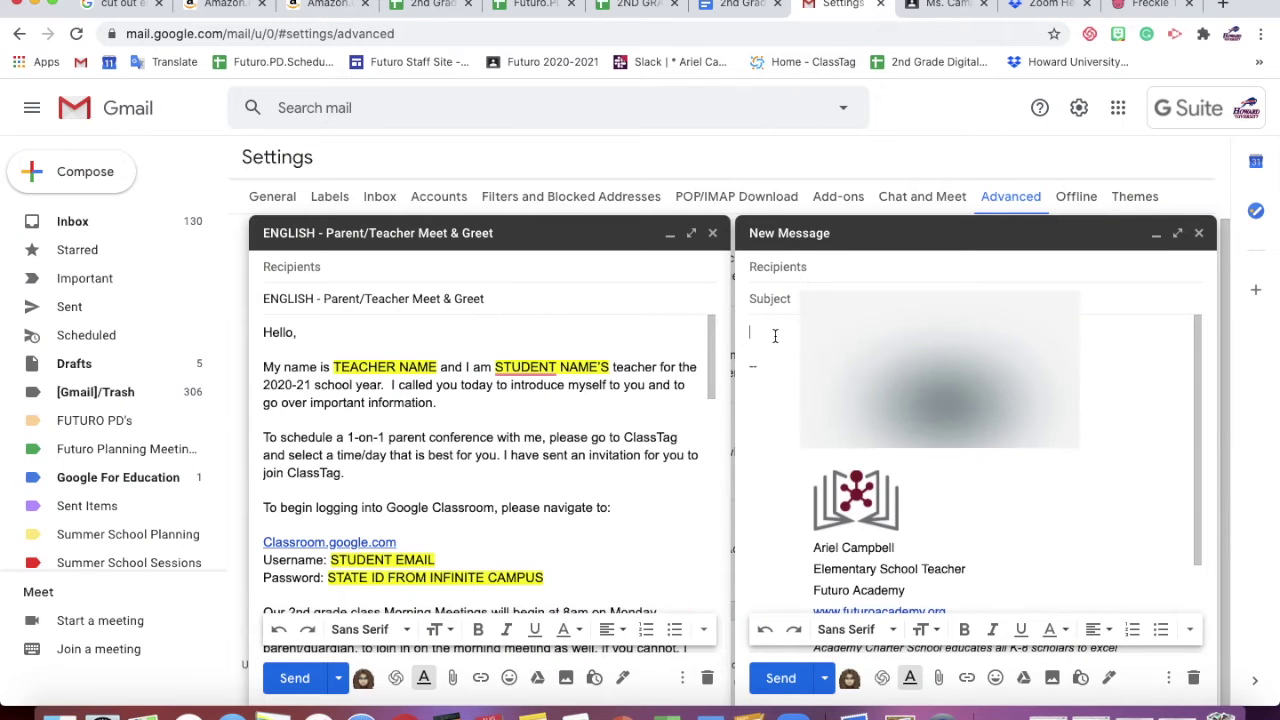
key("super+v")
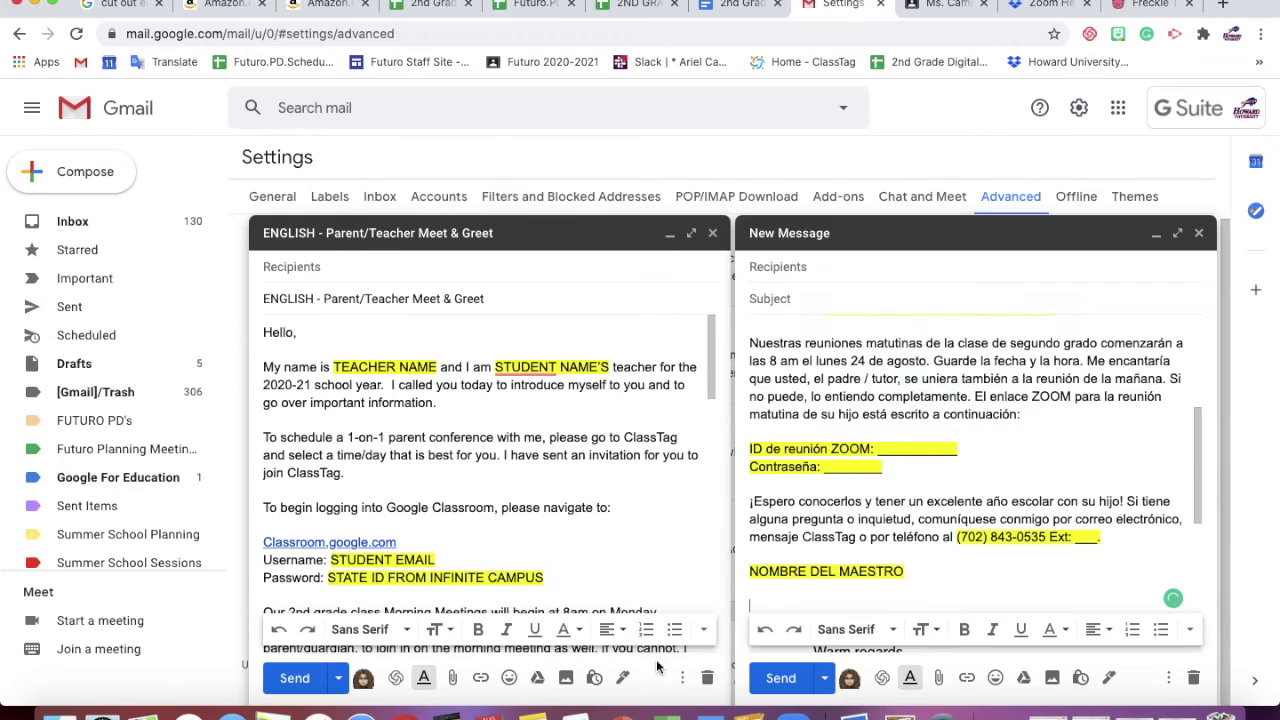
Discard the English template draft and give the Spanish message the subject "Parent Meet"
left_click(707, 677)
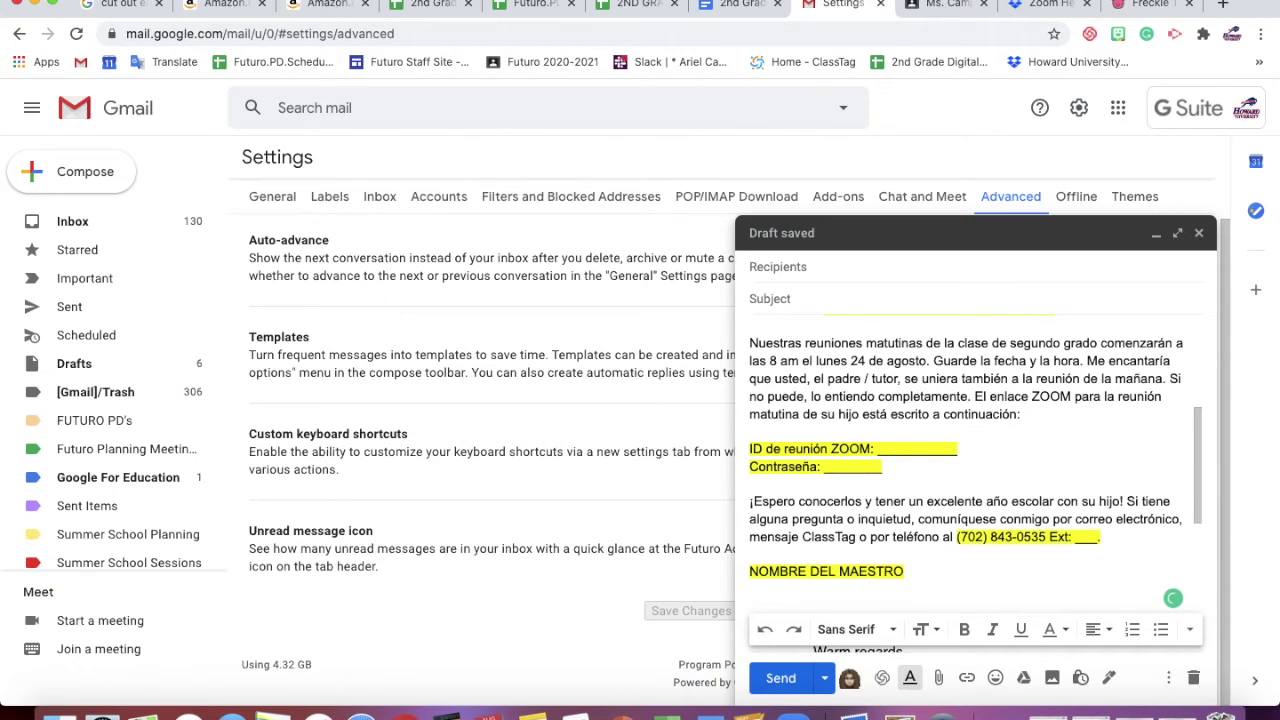
type("PArent Meet")
Insert the "ENGLISH - Parent/Teacher Meet & Greet" template into a new message alongside the Spanish draft
left_click(80, 170)
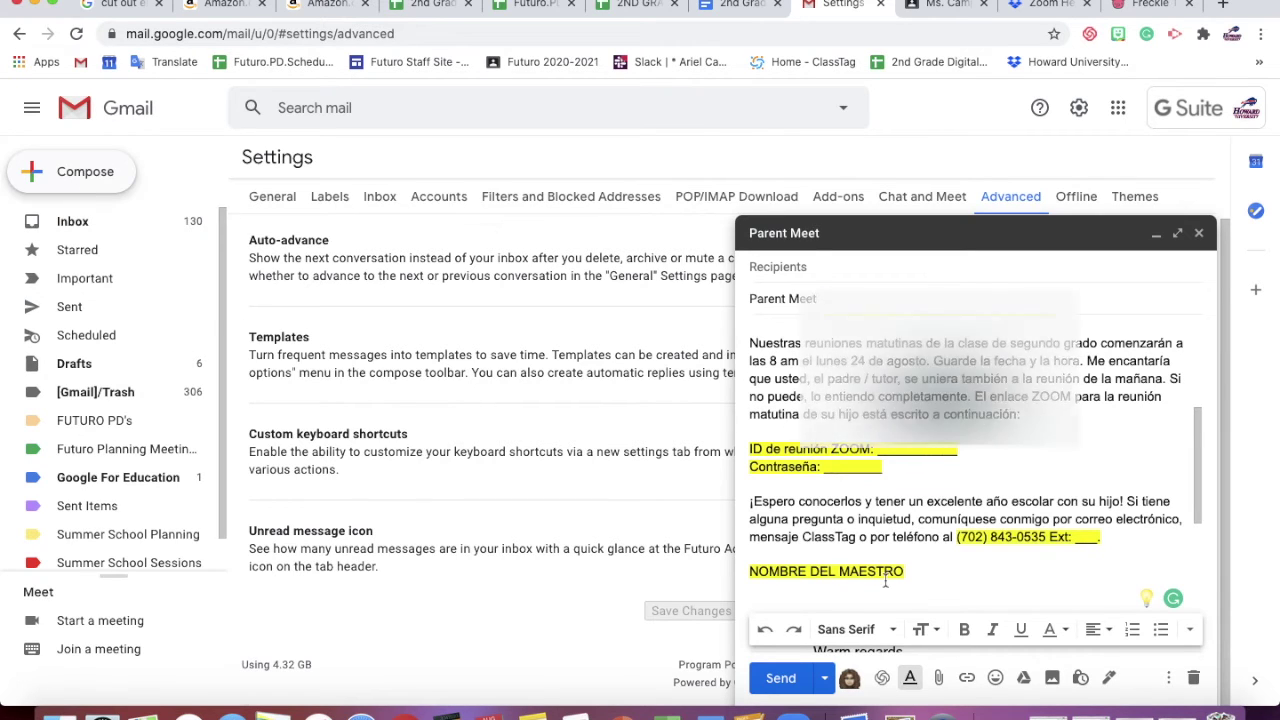
left_click(1168, 678)
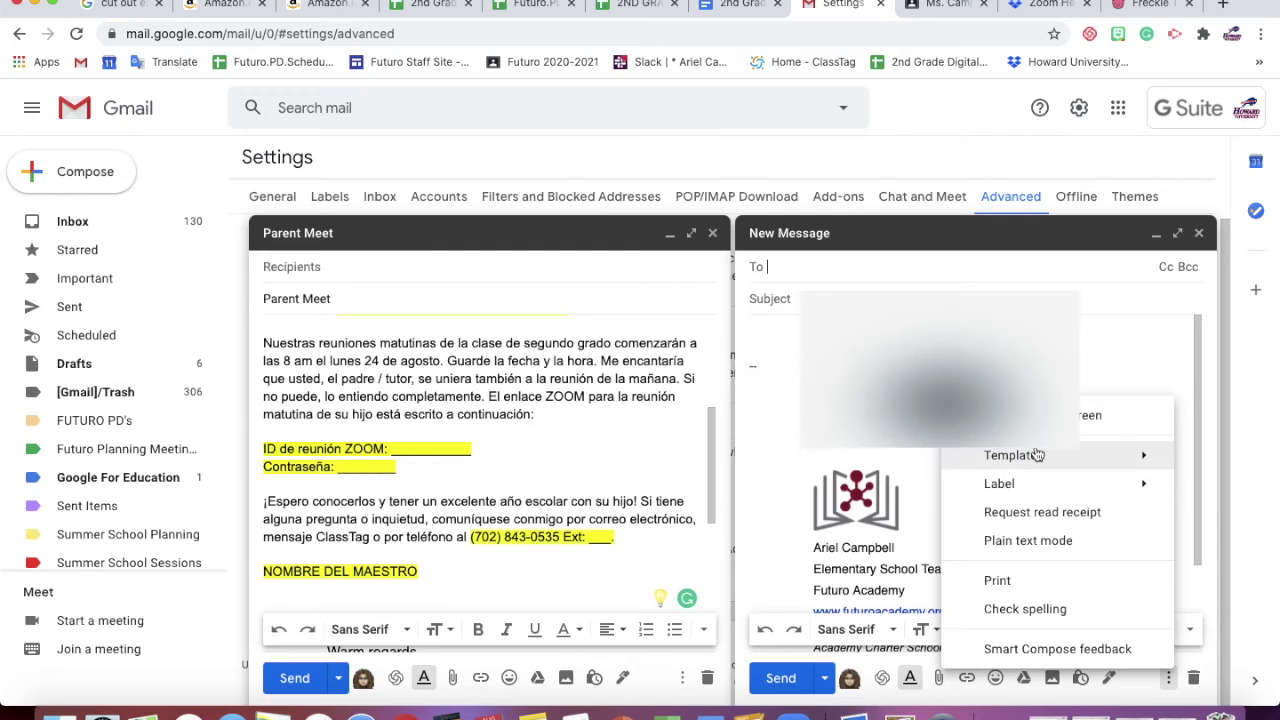
mouse_move(1038, 457)
left_click(848, 489)
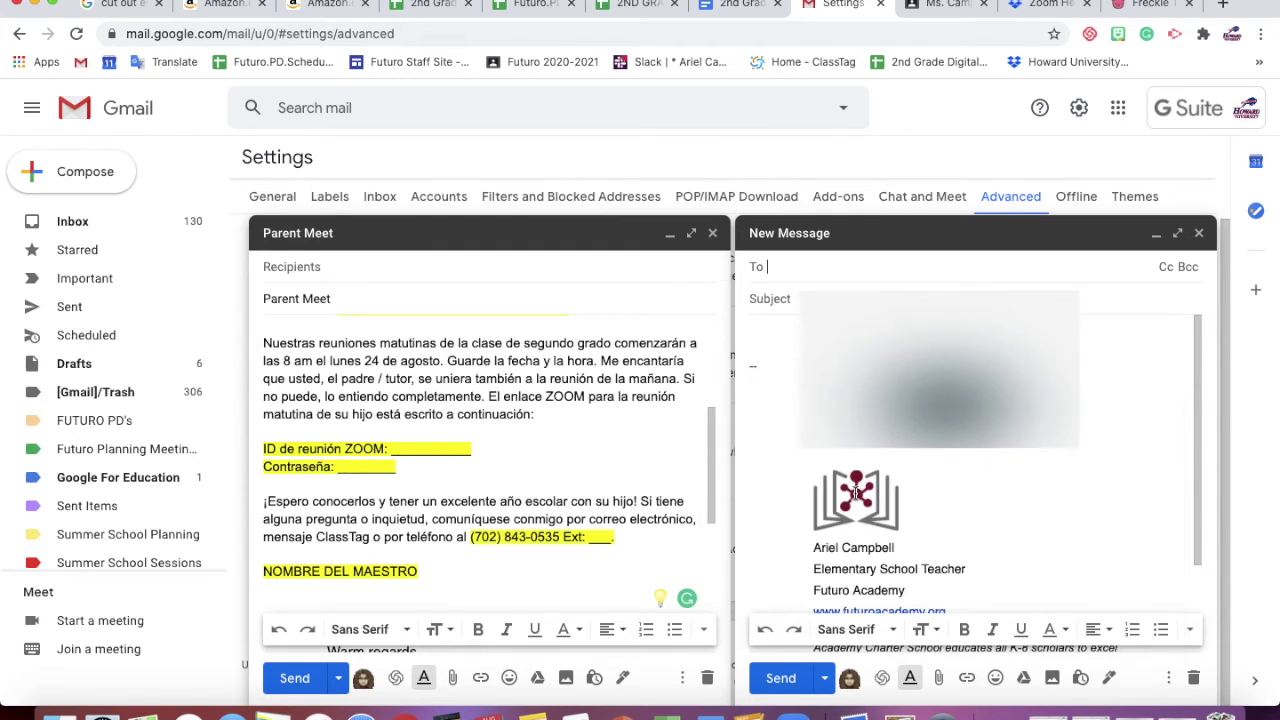
Copy "Parent/Teacher Meet & Greet" from the English message's subject, leaving out the "ENGLISH -" prefix
triple_click(785, 298)
left_click(816, 298)
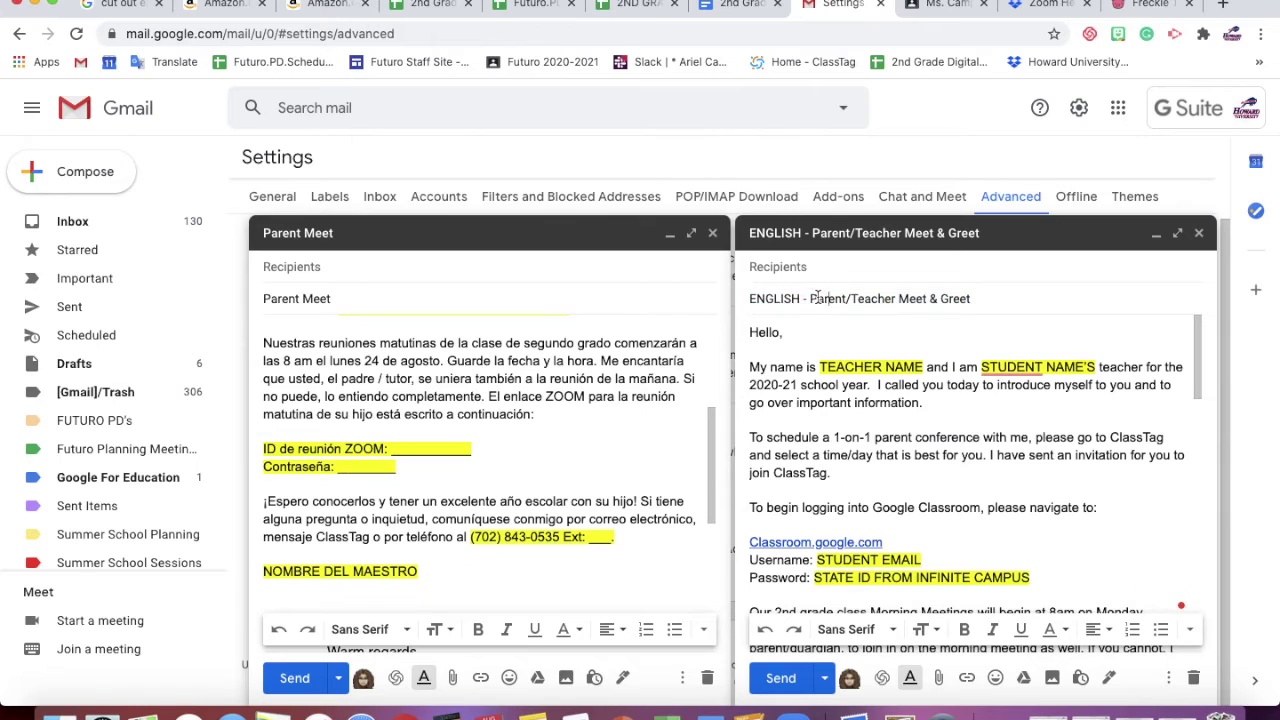
left_click_drag(810, 298, 740, 303)
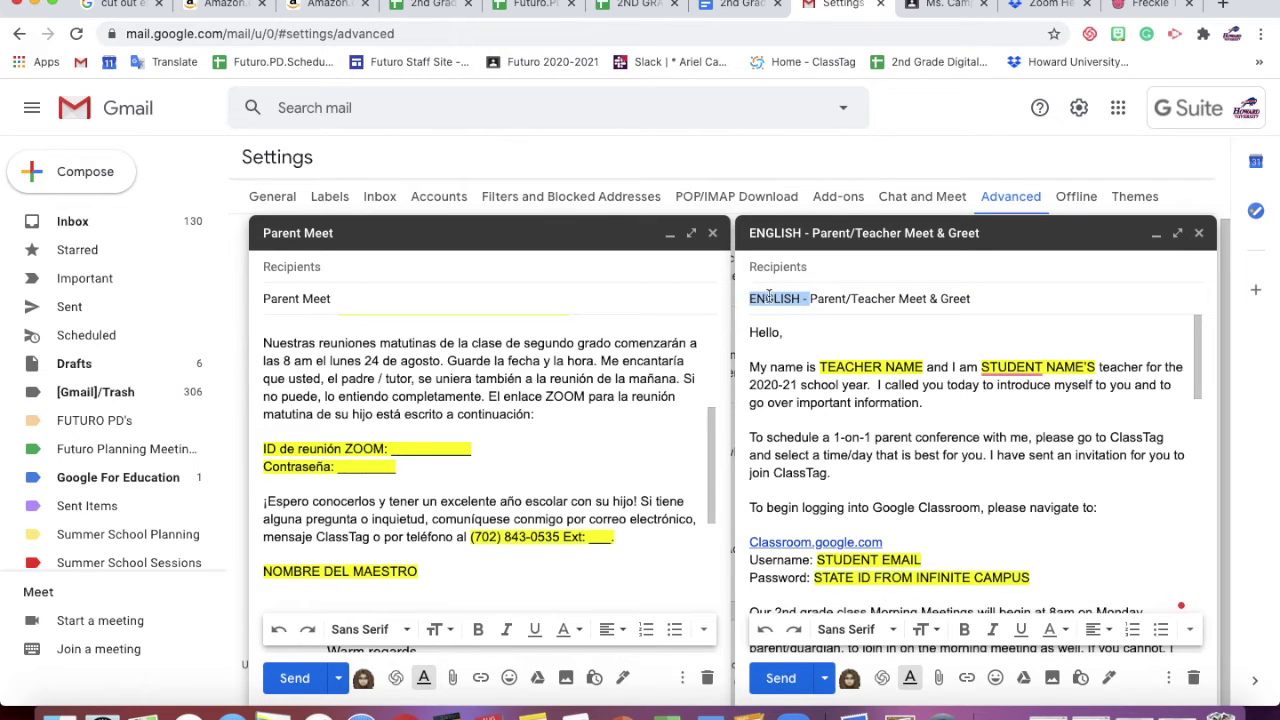
left_click_drag(971, 298, 808, 298)
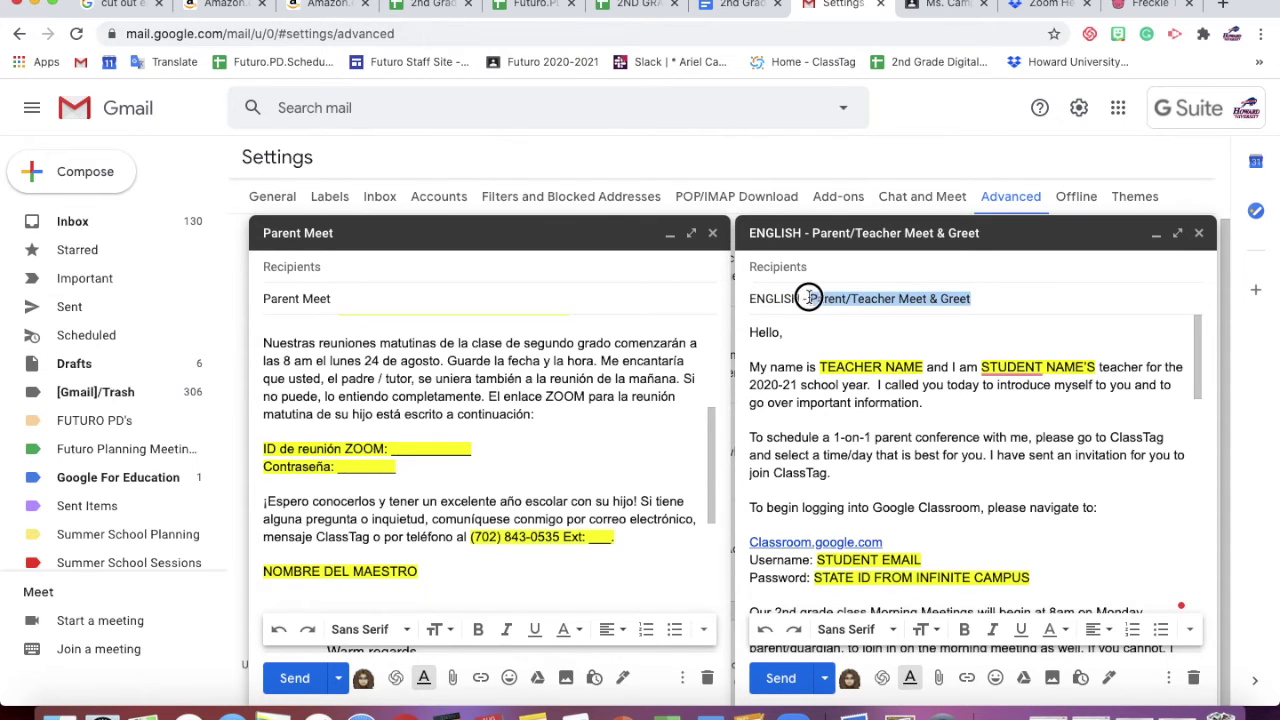
right_click(824, 297)
left_click(850, 416)
Open Google Translate in a new tab, translate the copied English subject into Spanish and copy the translation
right_click(163, 62)
left_click(190, 70)
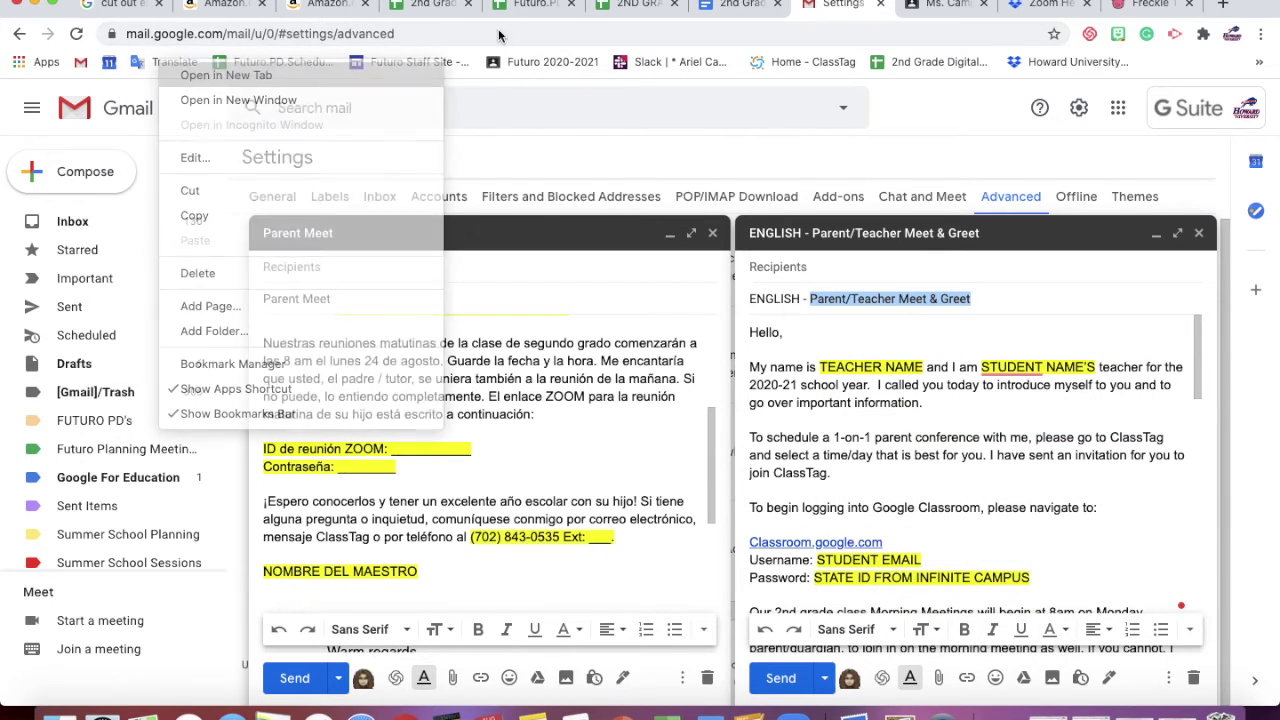
left_click(1152, 5)
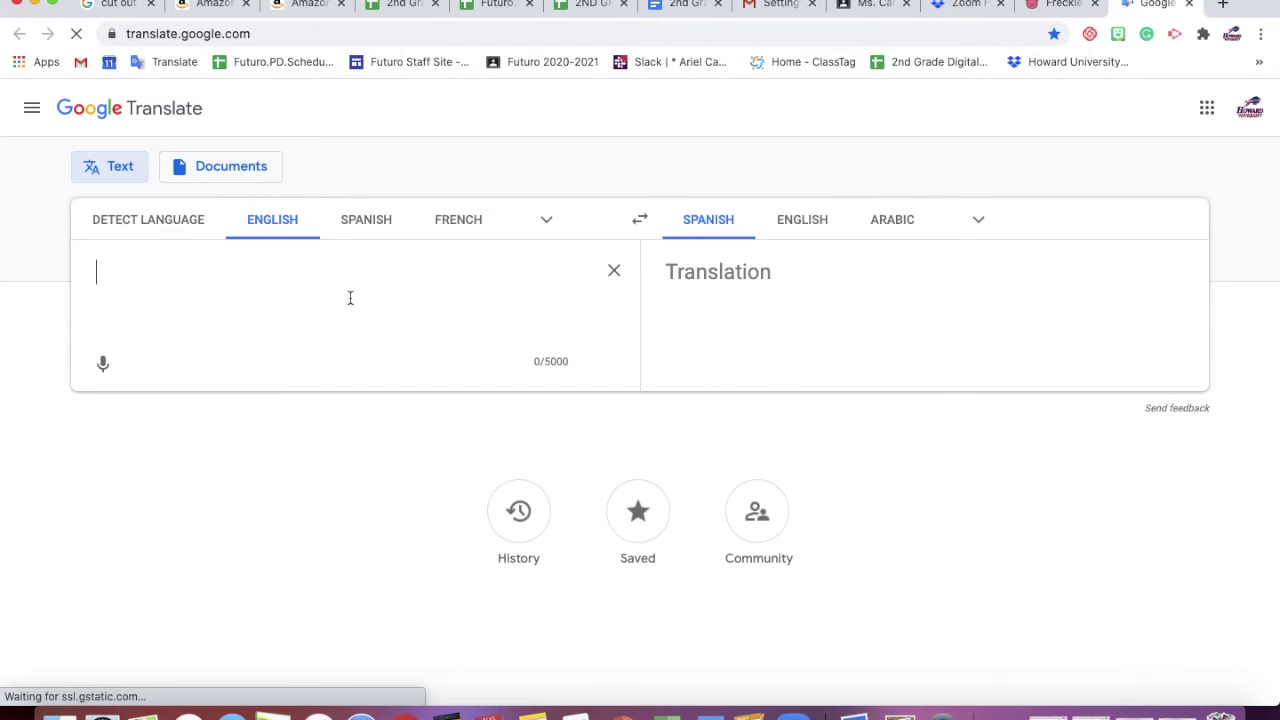
key("super+v")
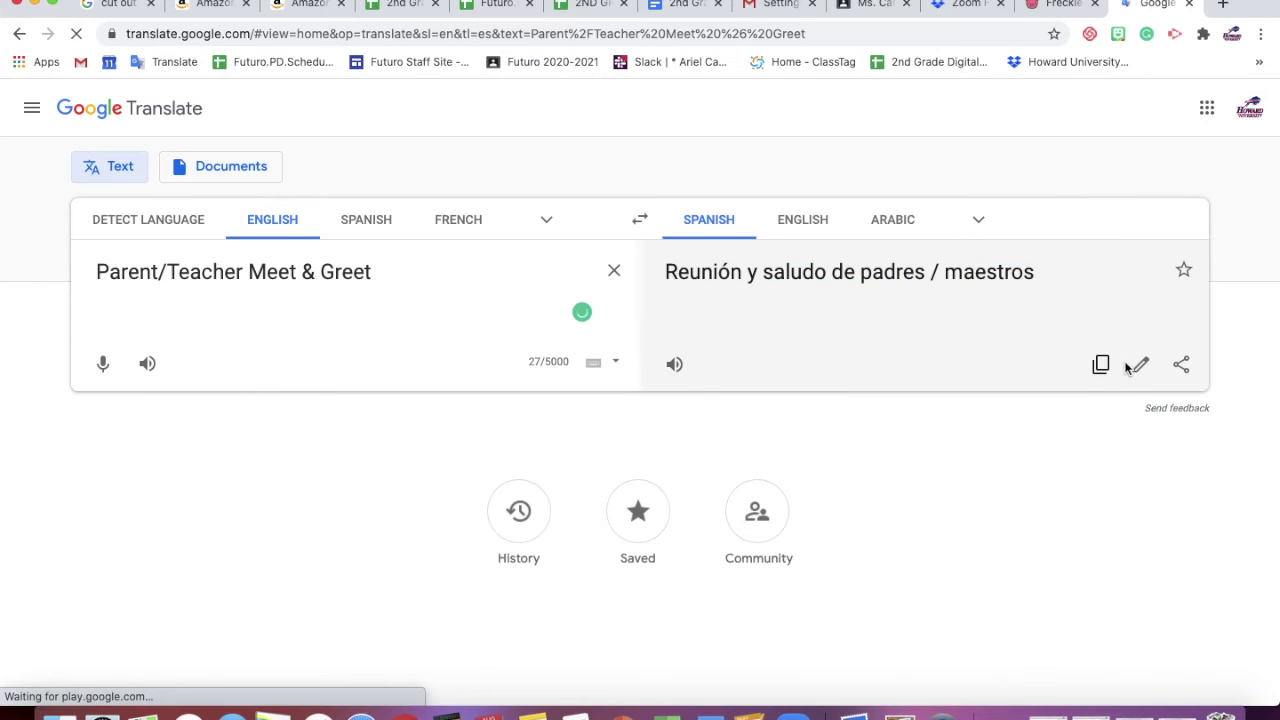
left_click(1101, 364)
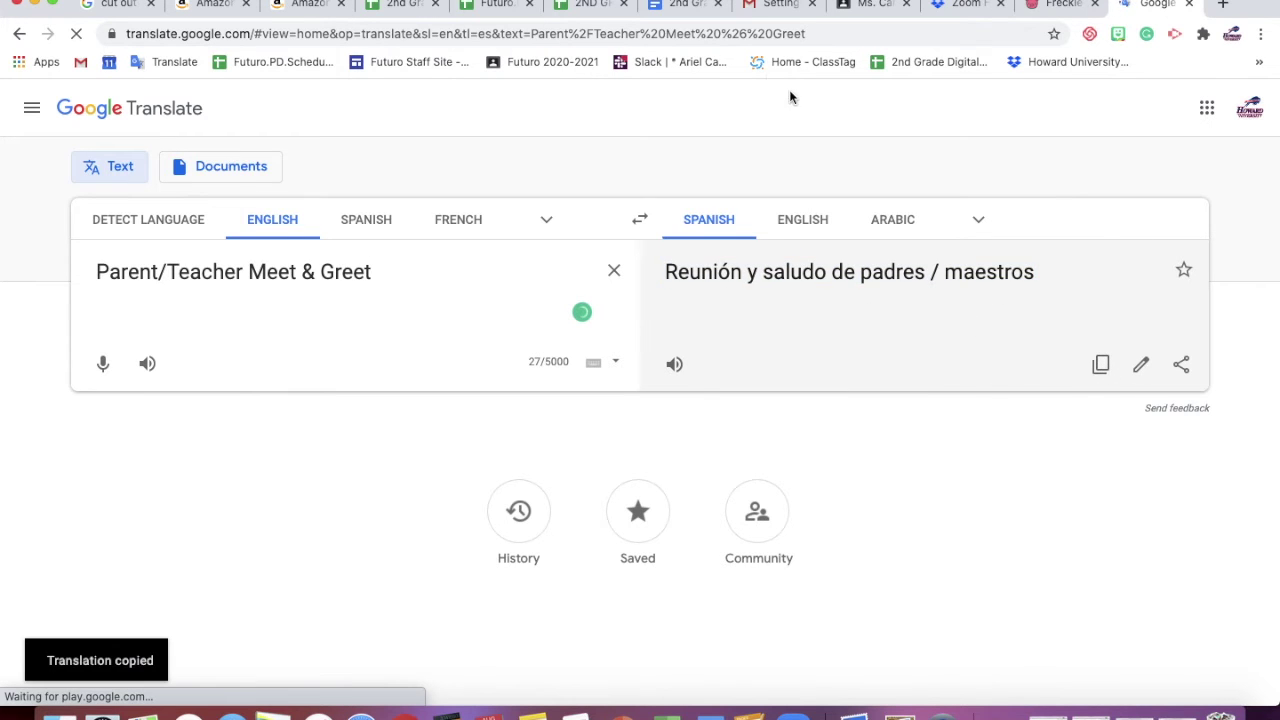
Return to Gmail, discard the English draft and replace the Spanish message's subject with the copied translation
left_click(686, 8)
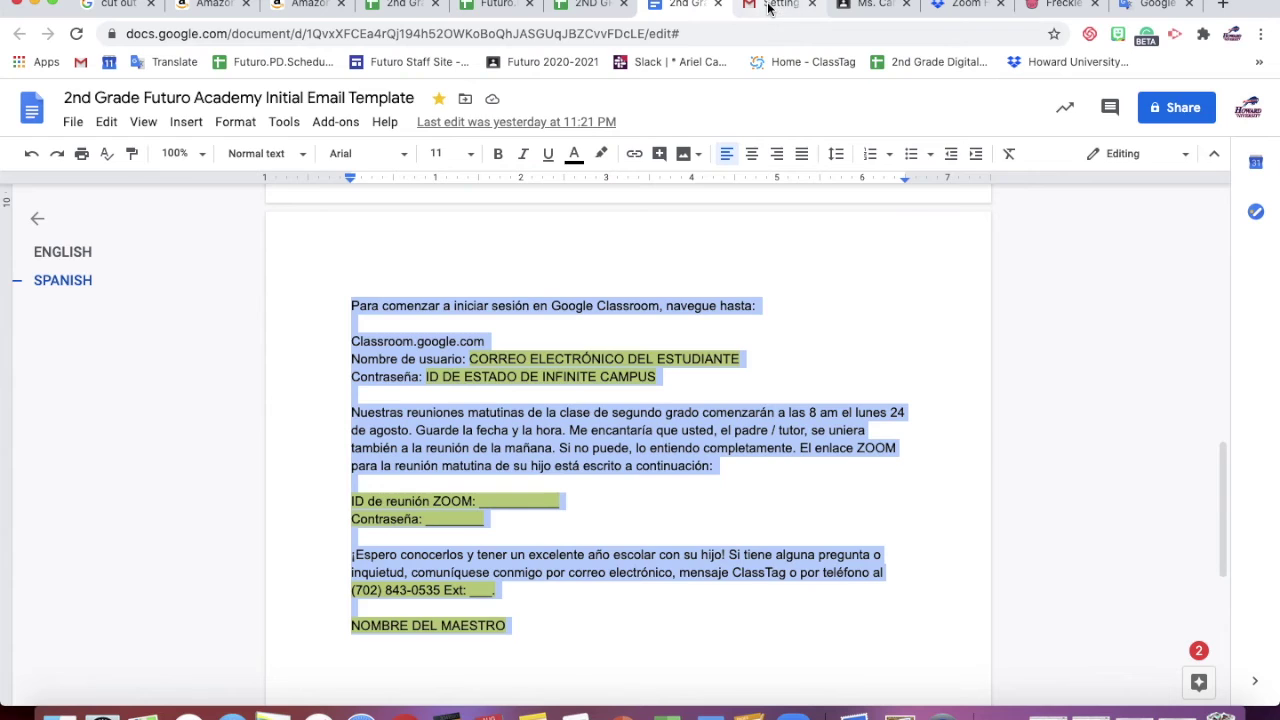
left_click(768, 8)
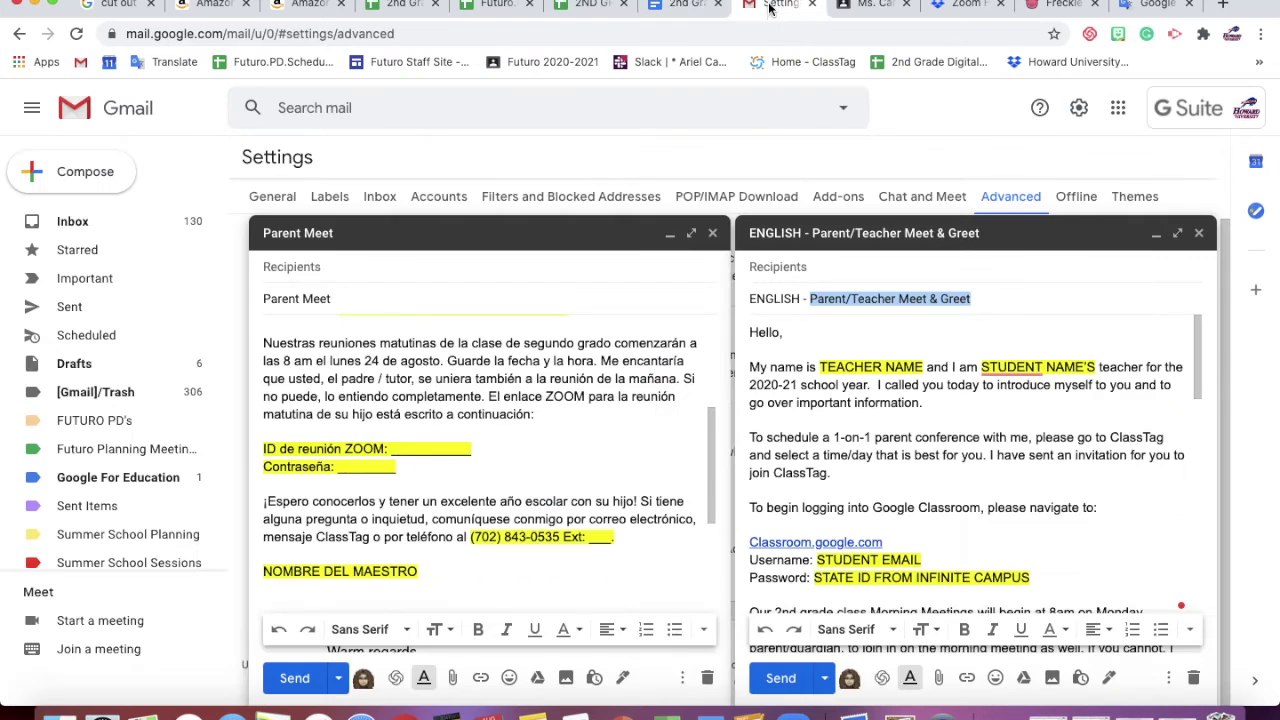
left_click(1192, 680)
triple_click(768, 291)
key("BackSpace")
key("super+v")
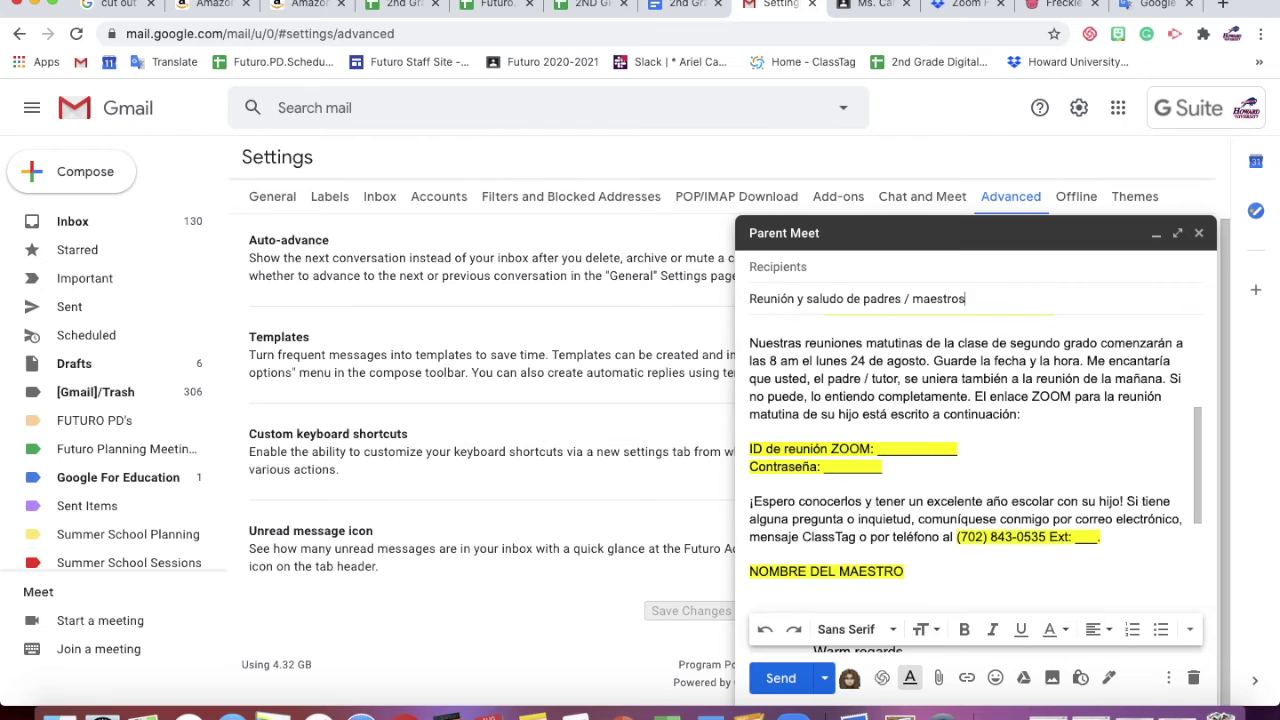
Correct the subject's capitalisation and slash spacing so it reads "Reunión y Saludo de Padres/Maestros"
left_click(811, 298)
key("BackSpace")
type("S")
left_click(870, 300)
key("BackSpace")
type("P")
key("BackSpace")
type("M")
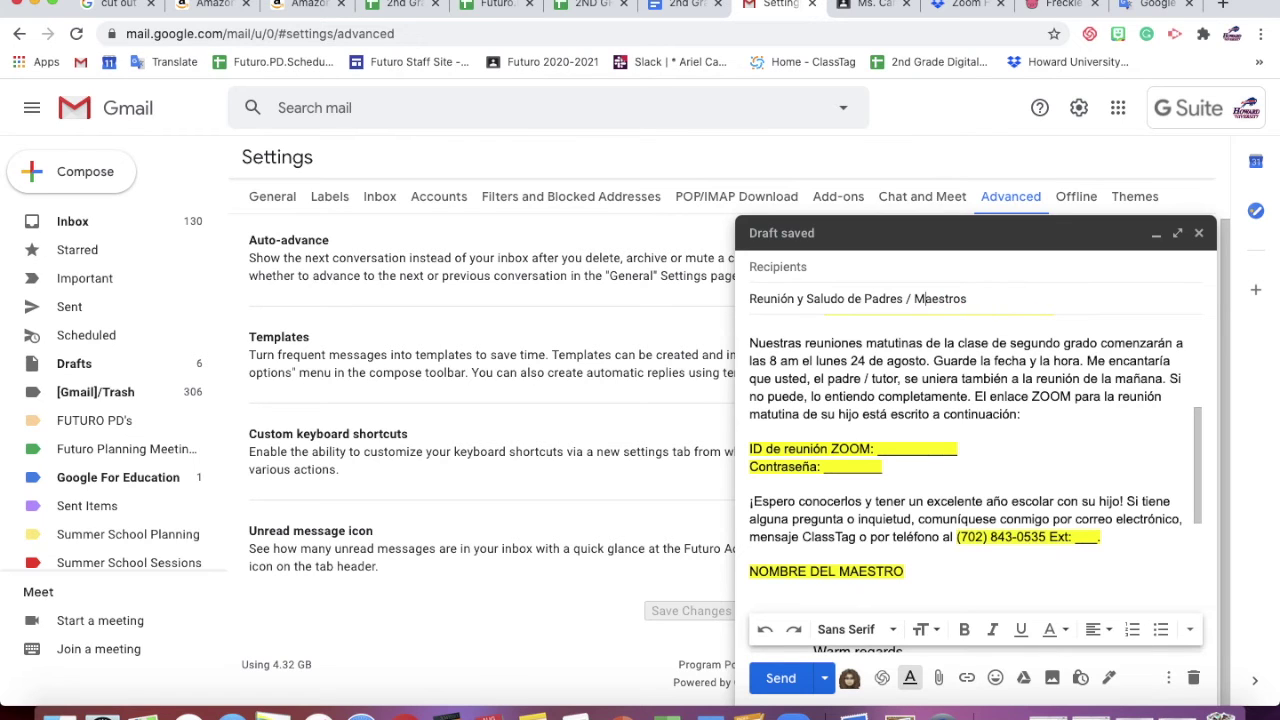
key("BackSpace")
key("BackSpace")
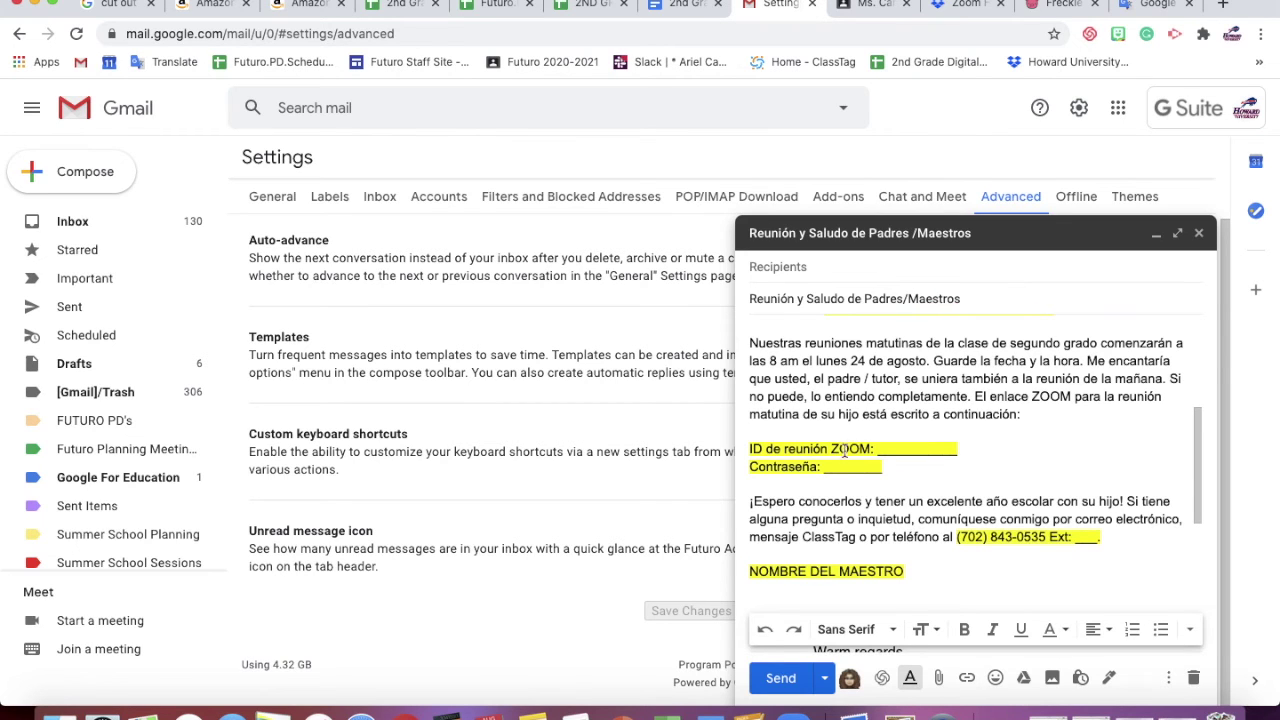
Save the Spanish draft as a new template named "SPANISH - Parent Meet & Greet" and discard the draft
scroll(848, 470, "up", 1)
scroll(848, 470, "up", 3)
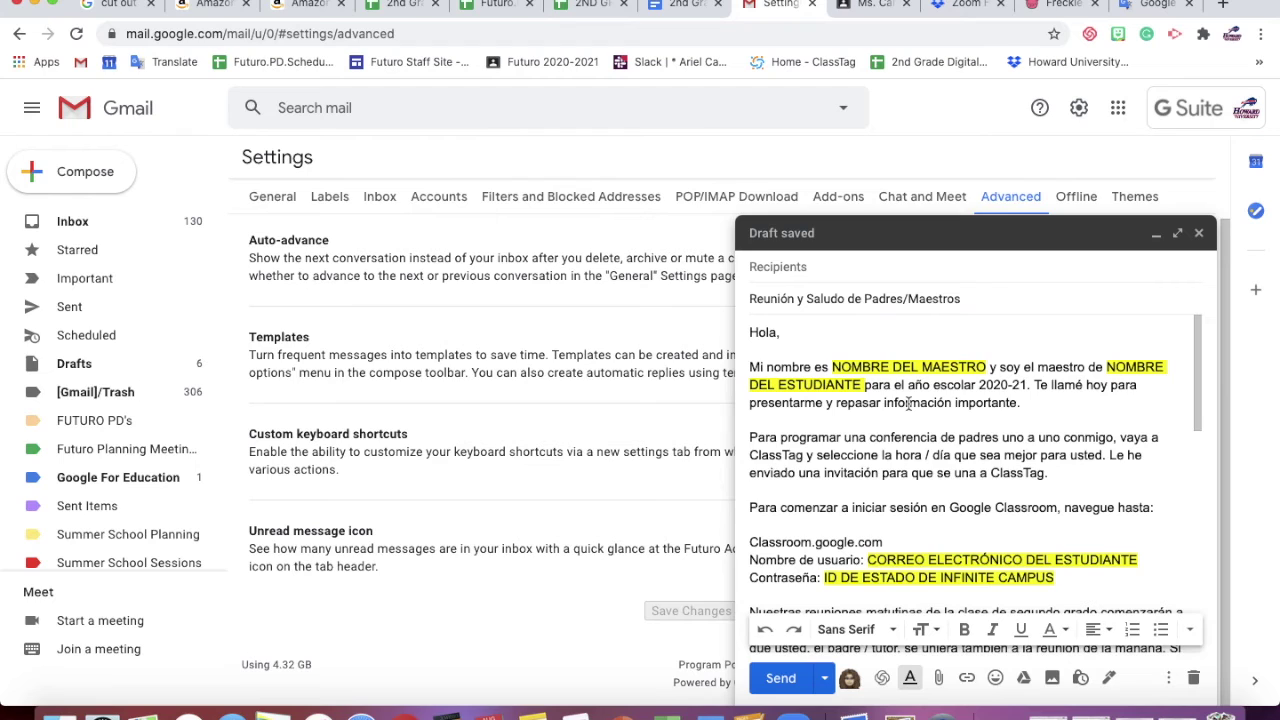
left_click(921, 367)
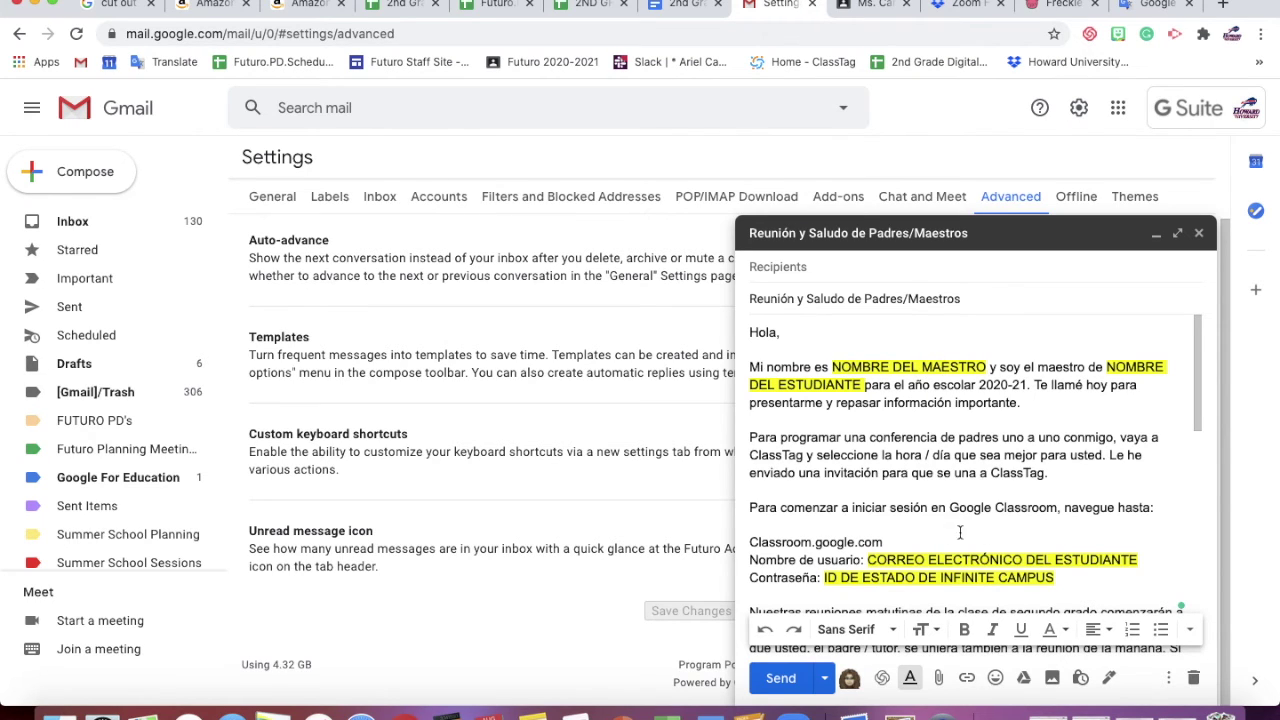
left_click(1168, 678)
mouse_move(1035, 465)
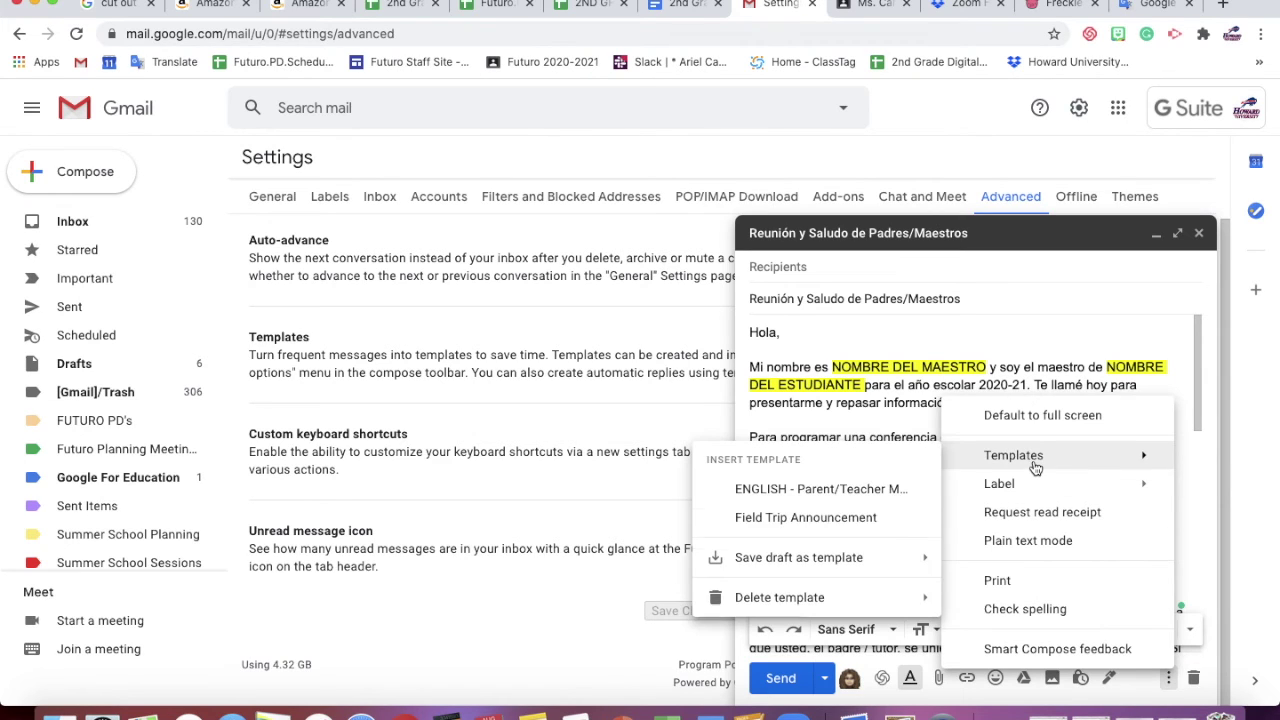
mouse_move(876, 567)
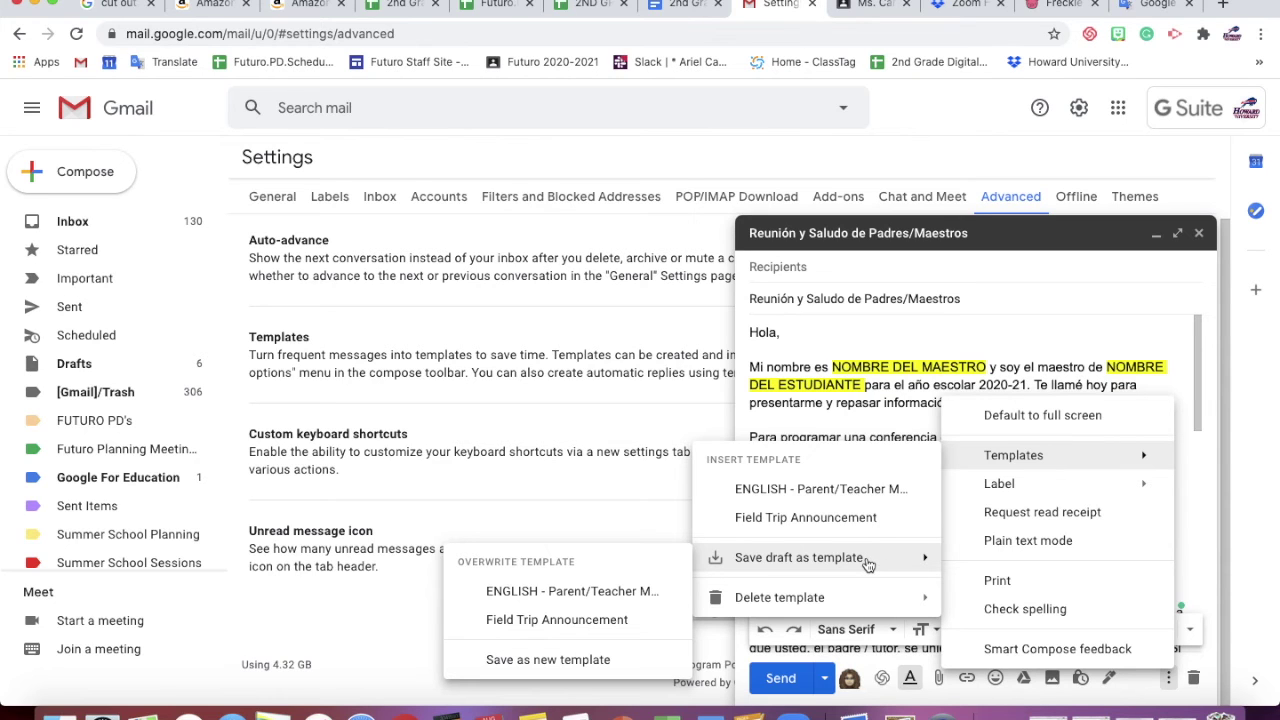
left_click(590, 662)
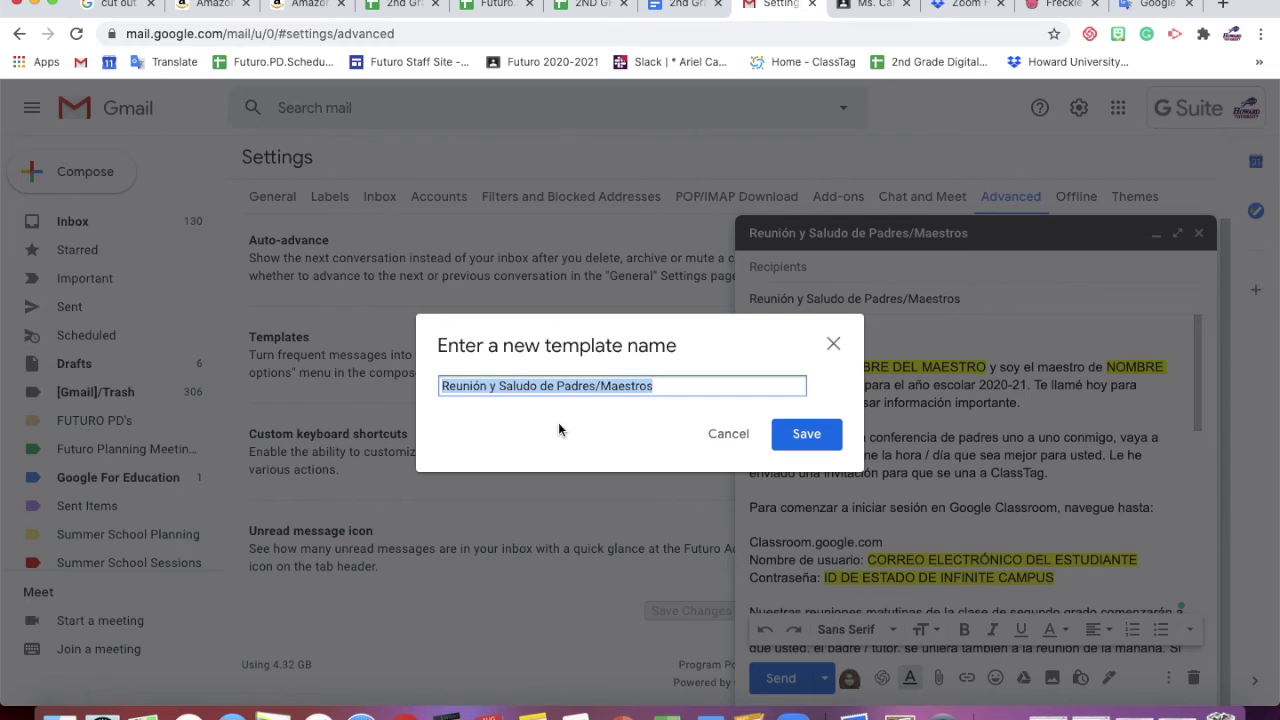
type("SPANISH - Parent Meet & Greet")
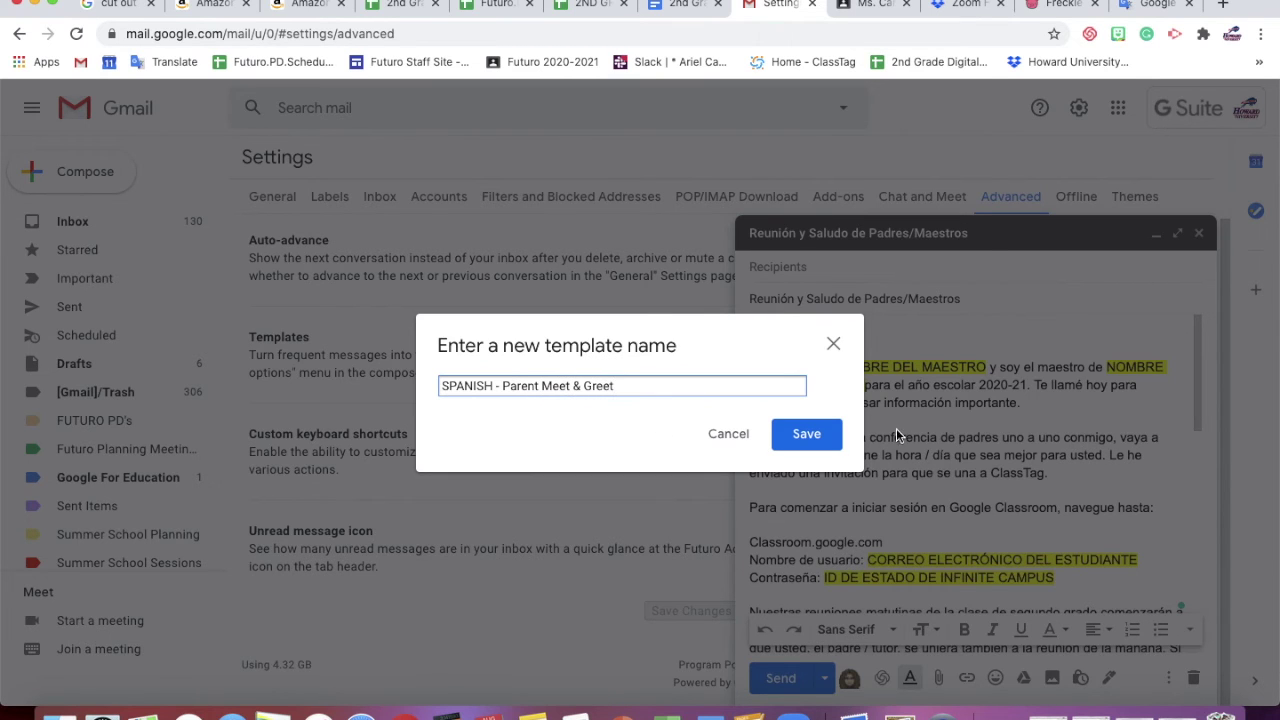
left_click(808, 433)
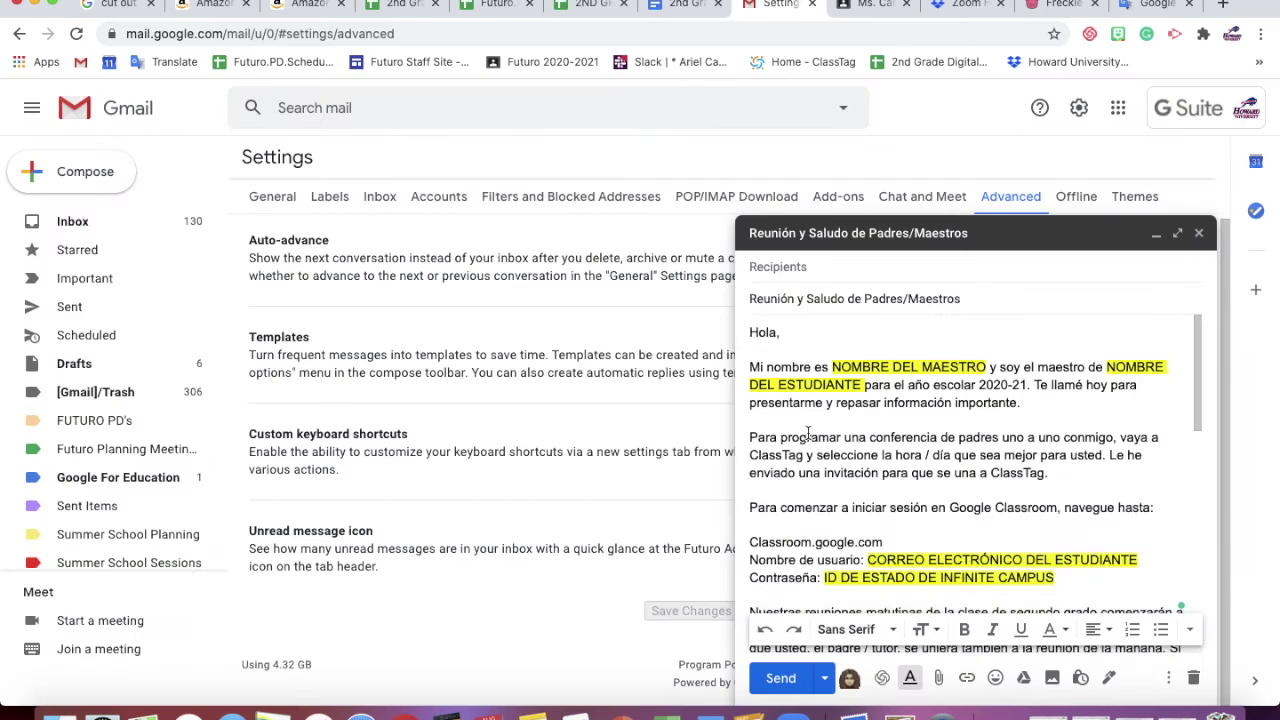
left_click(1191, 678)
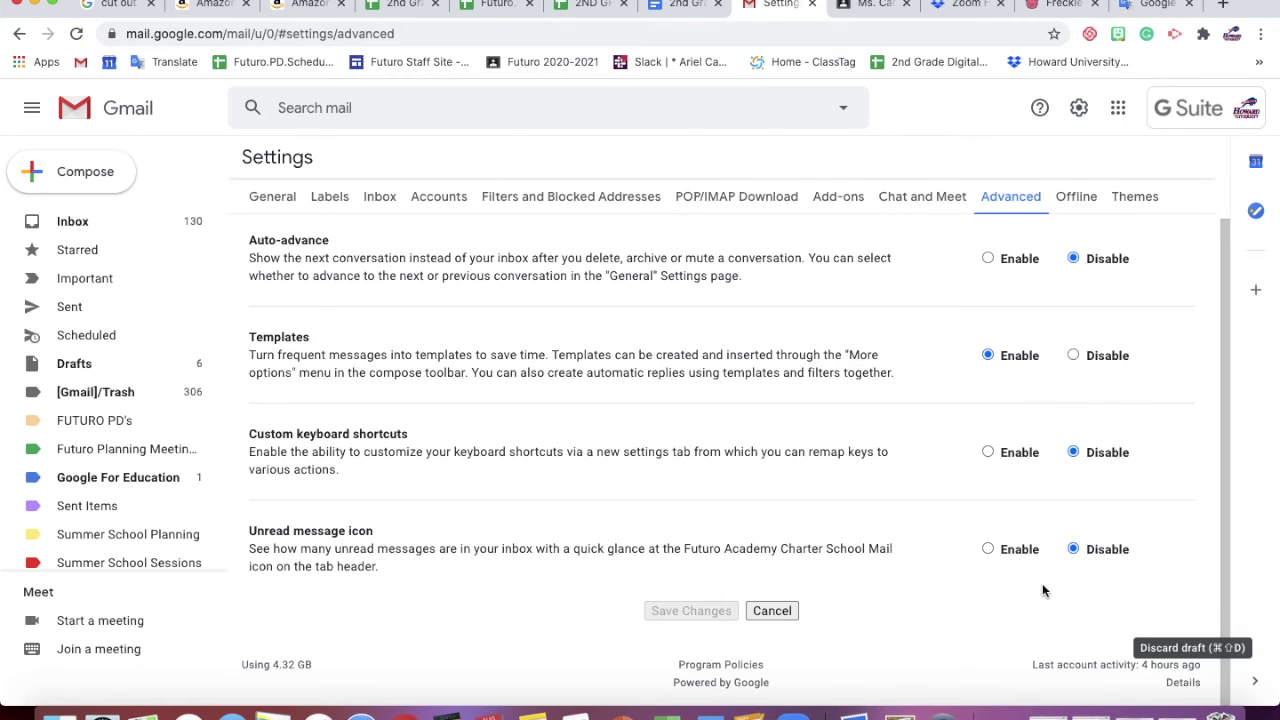
Insert the "SPANISH - Parent Meet & Greet" template into a new message and shorten its subject to "Parent Meet & Greet"
left_click(90, 165)
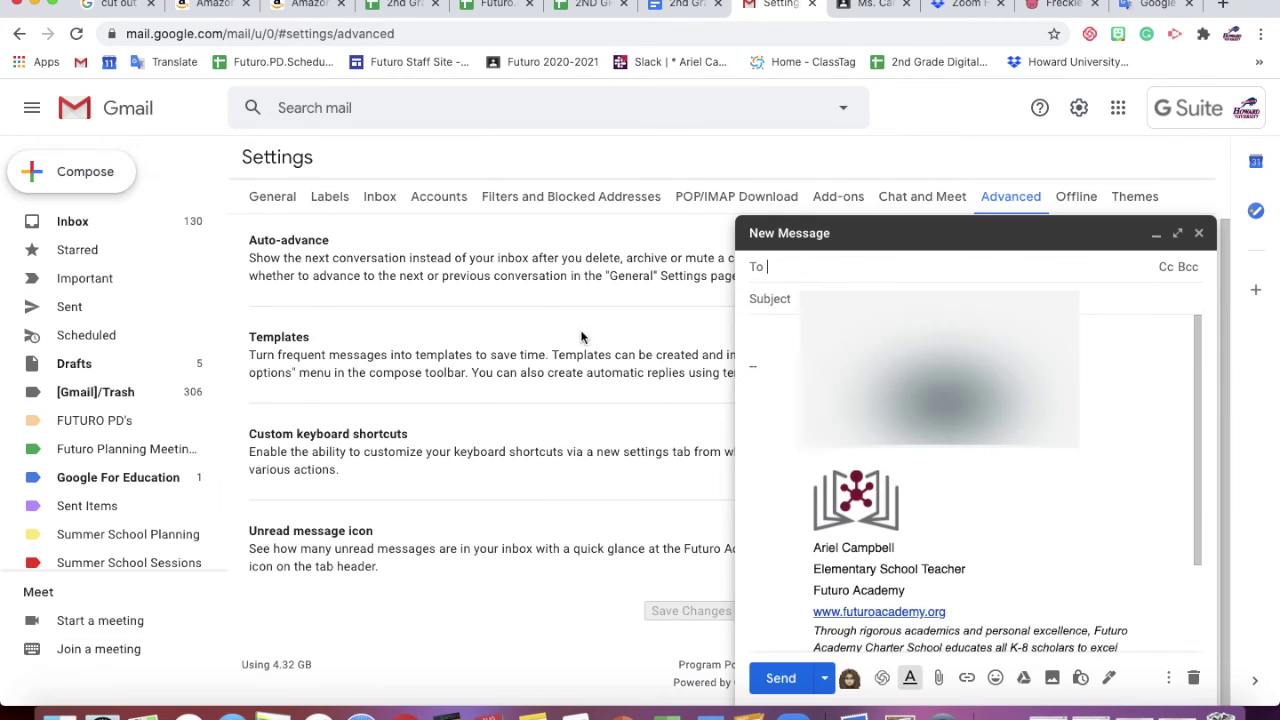
left_click(1173, 679)
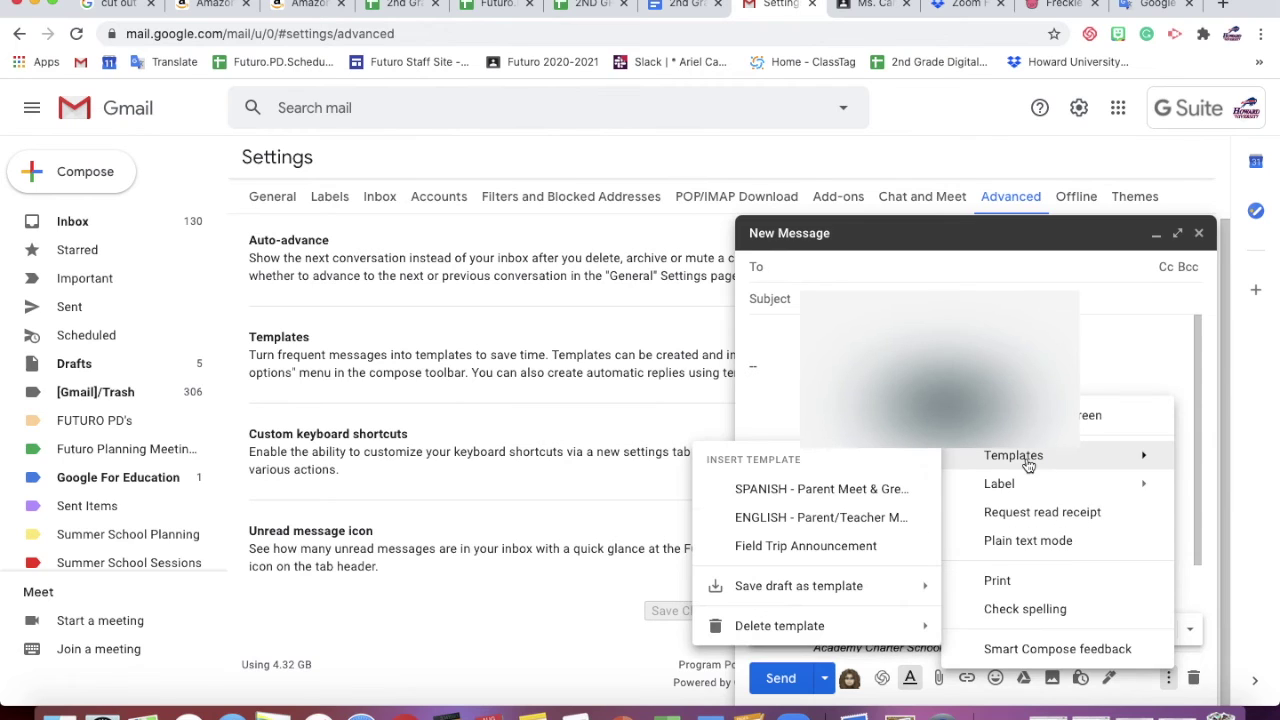
left_click(793, 492)
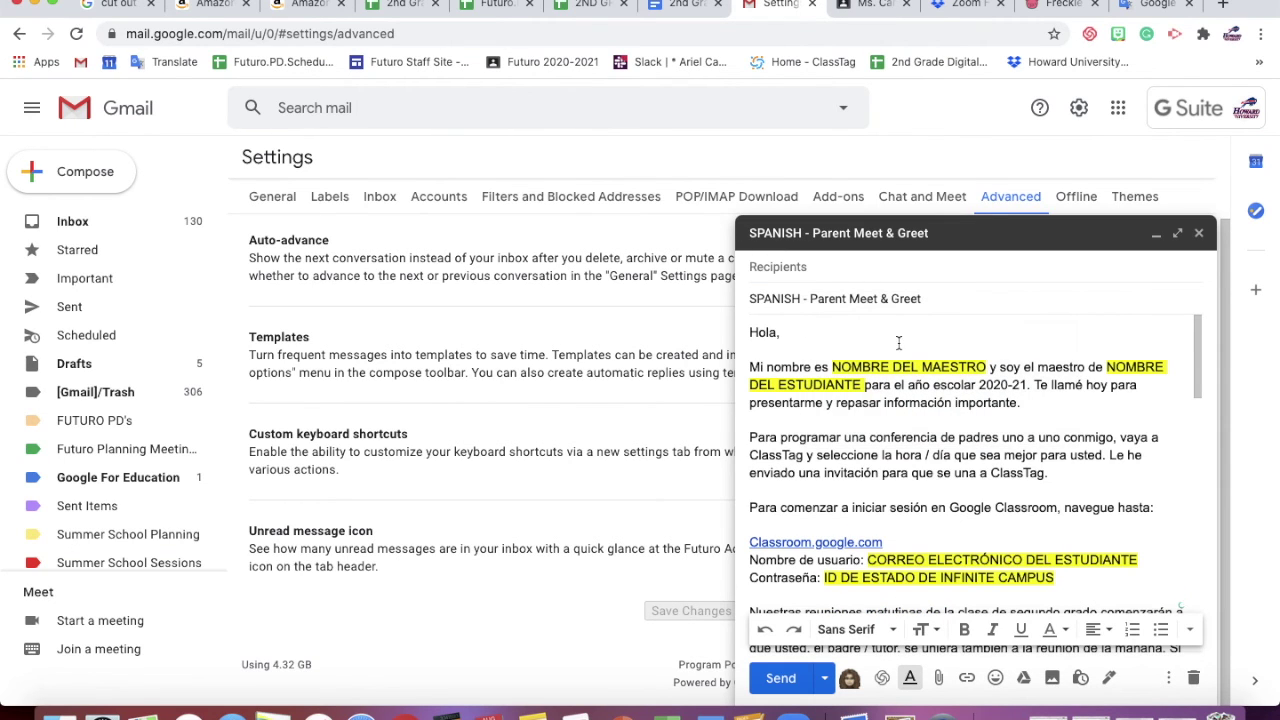
left_click_drag(809, 298, 745, 300)
key("BackSpace")
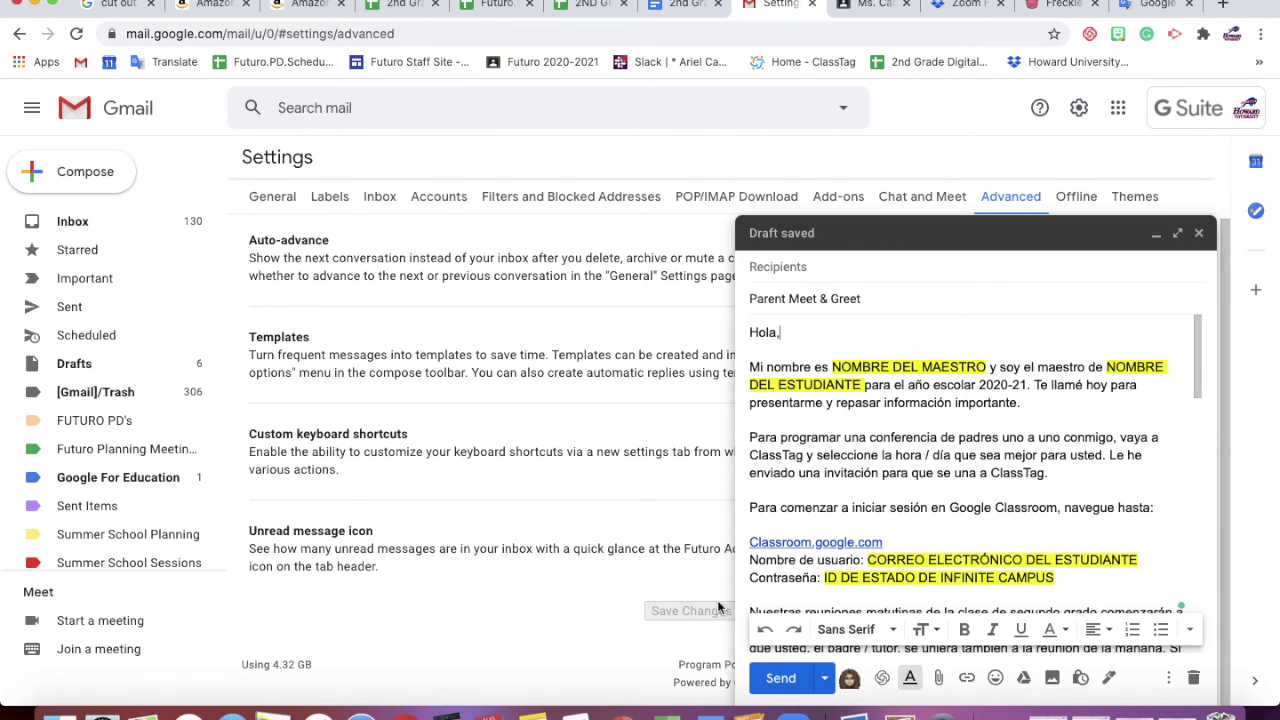
Insert the "ENGLISH - Parent/Teacher Meet & Greet" template into another new message and discard the Spanish draft
left_click(88, 175)
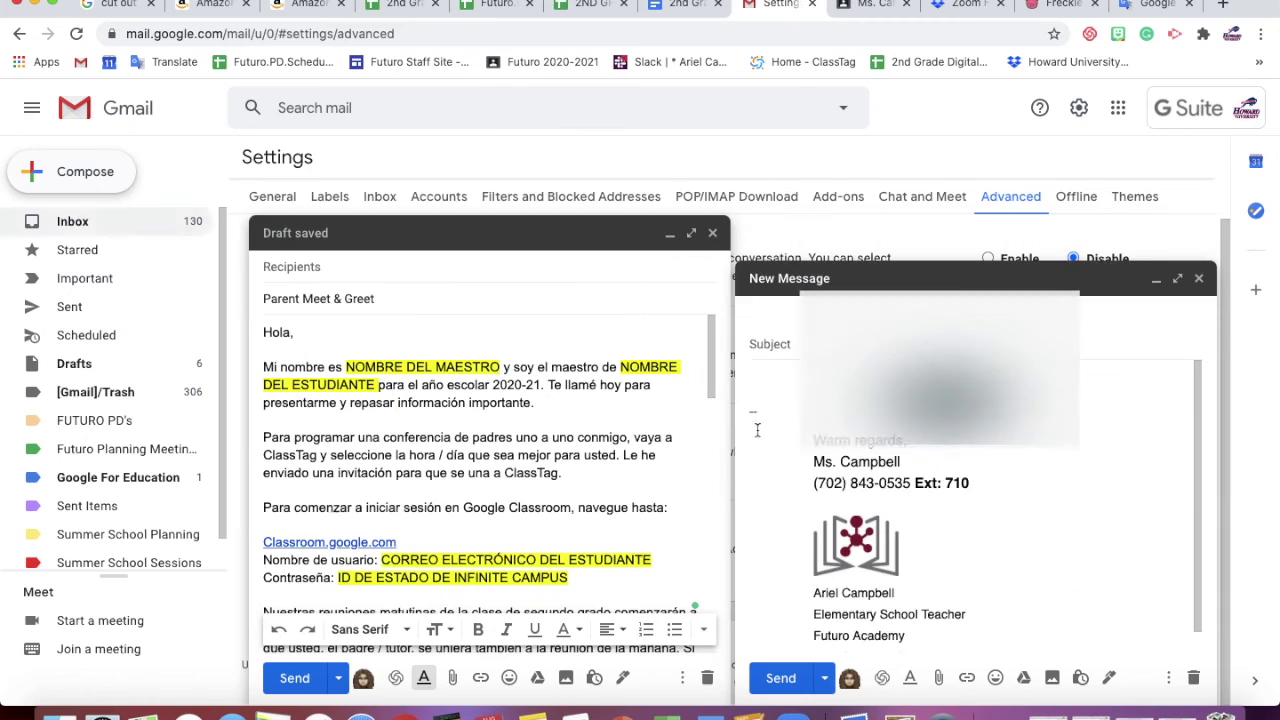
left_click(1168, 677)
mouse_move(1043, 456)
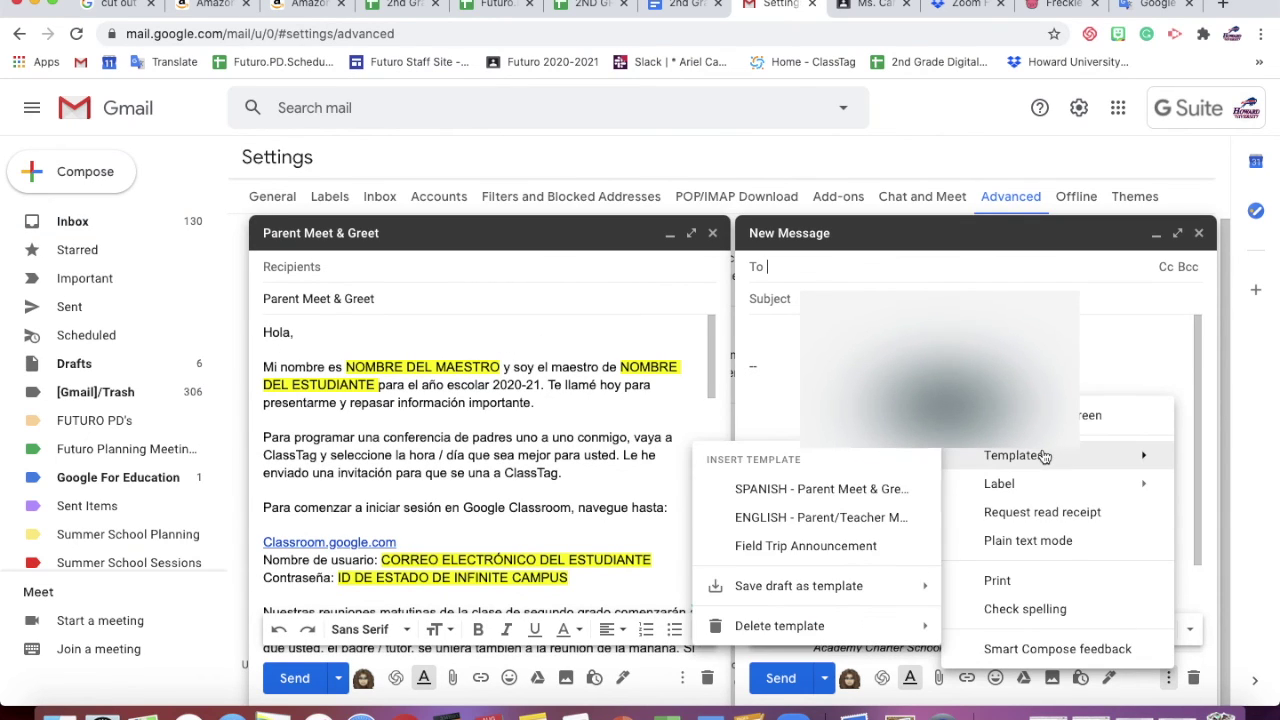
left_click(822, 517)
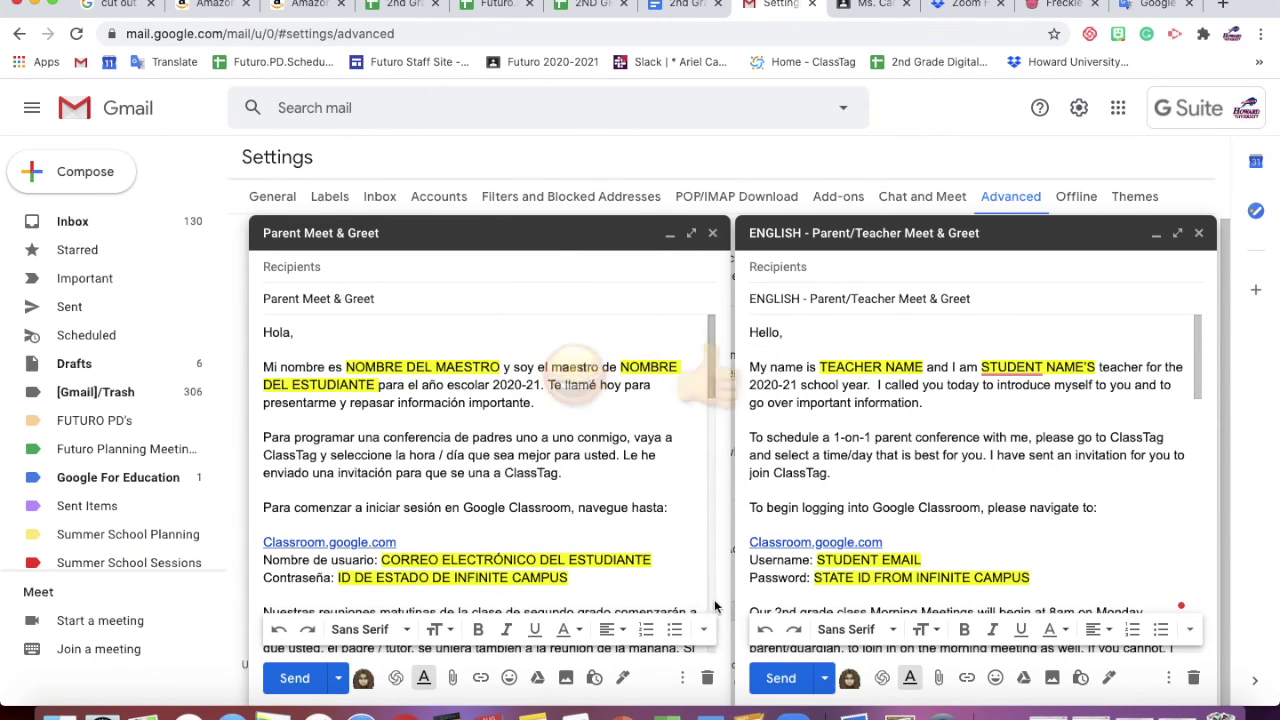
left_click(707, 680)
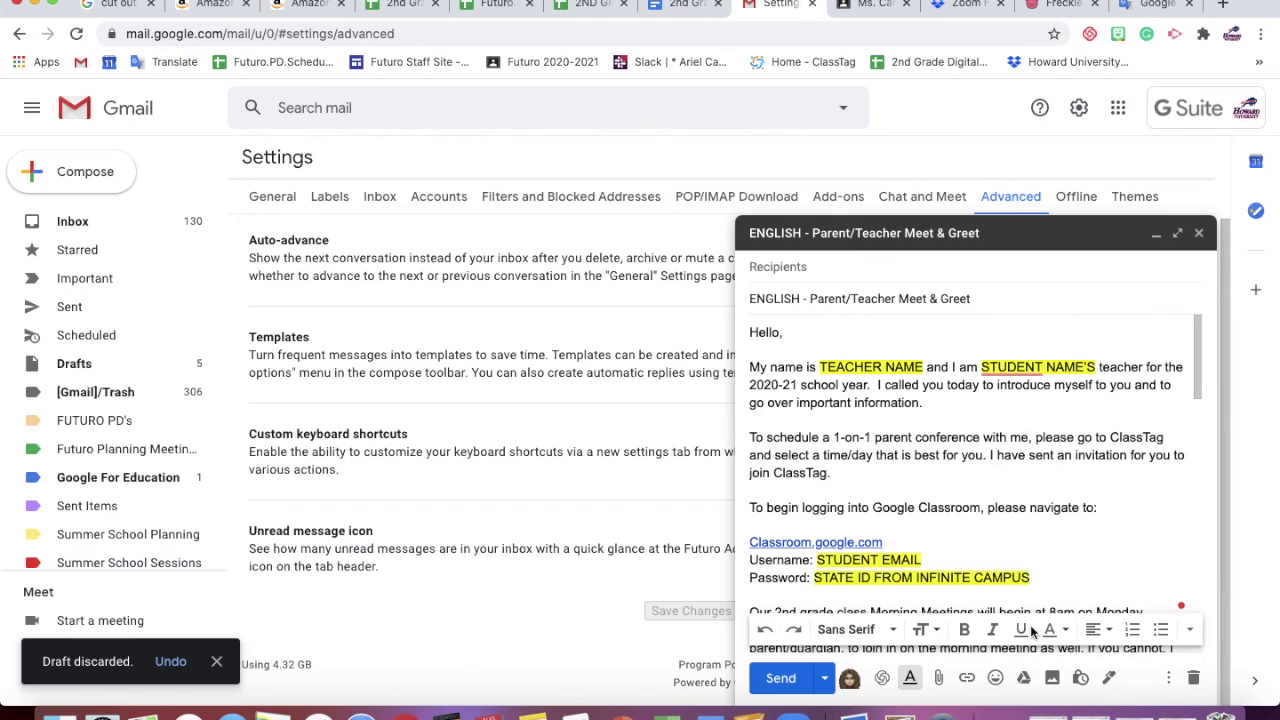